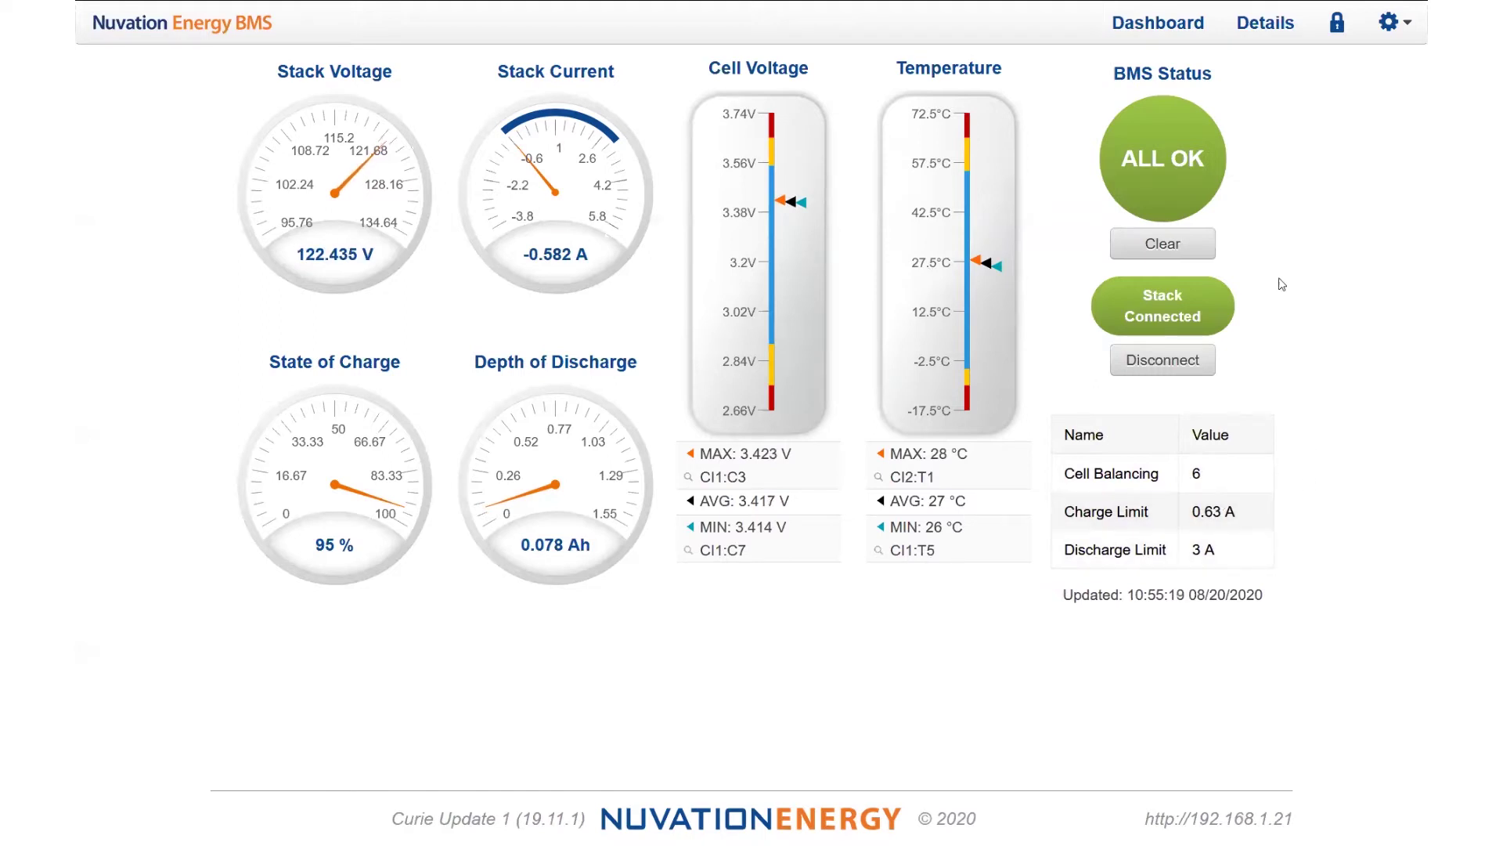
Switch to the Details page, then expand and re-collapse the Addressing section
mouse_move(1265, 7)
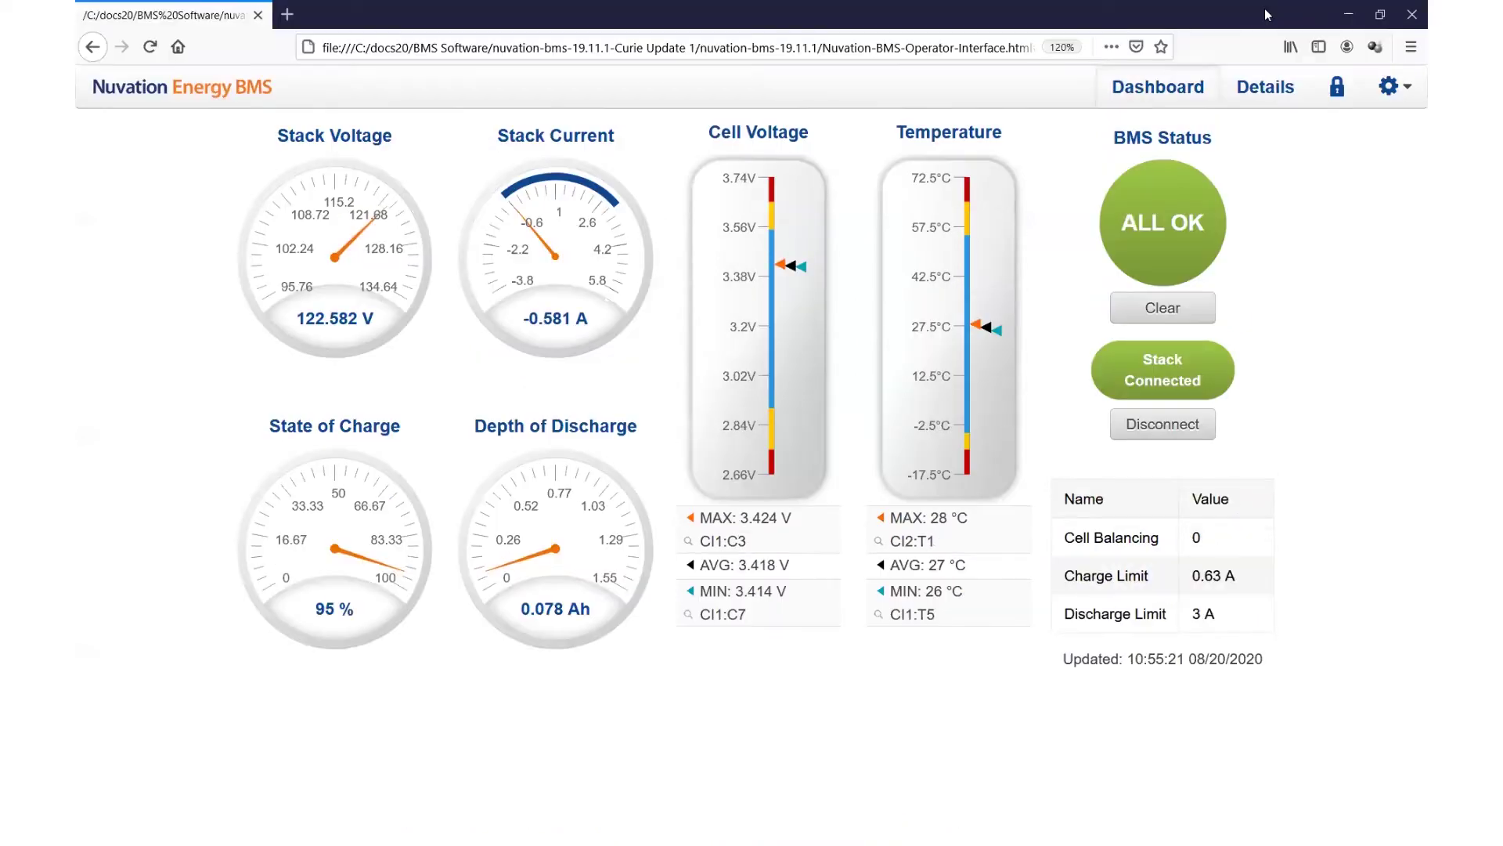
click(1266, 86)
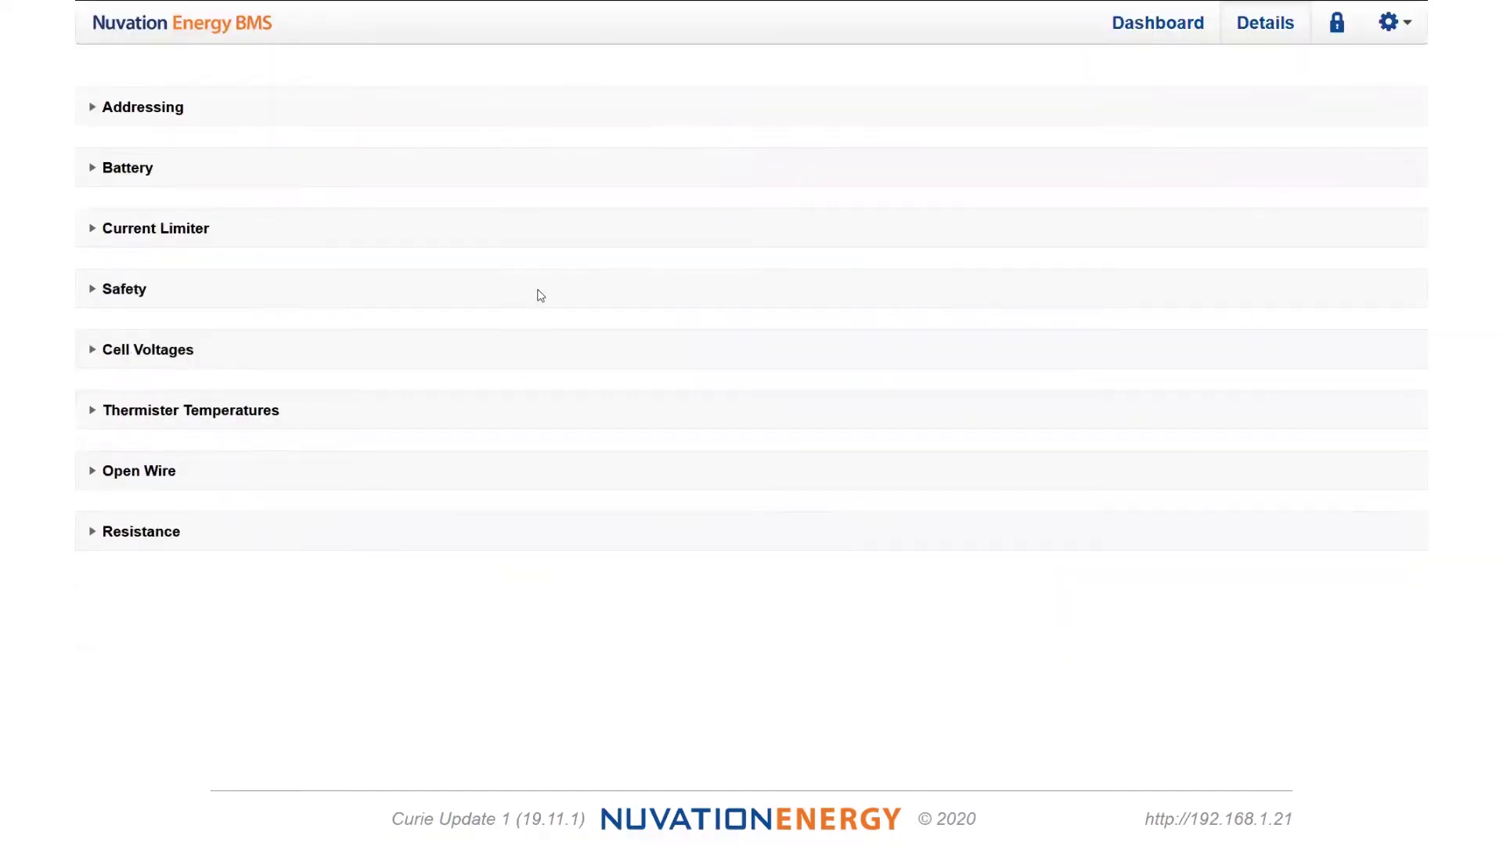
click(92, 108)
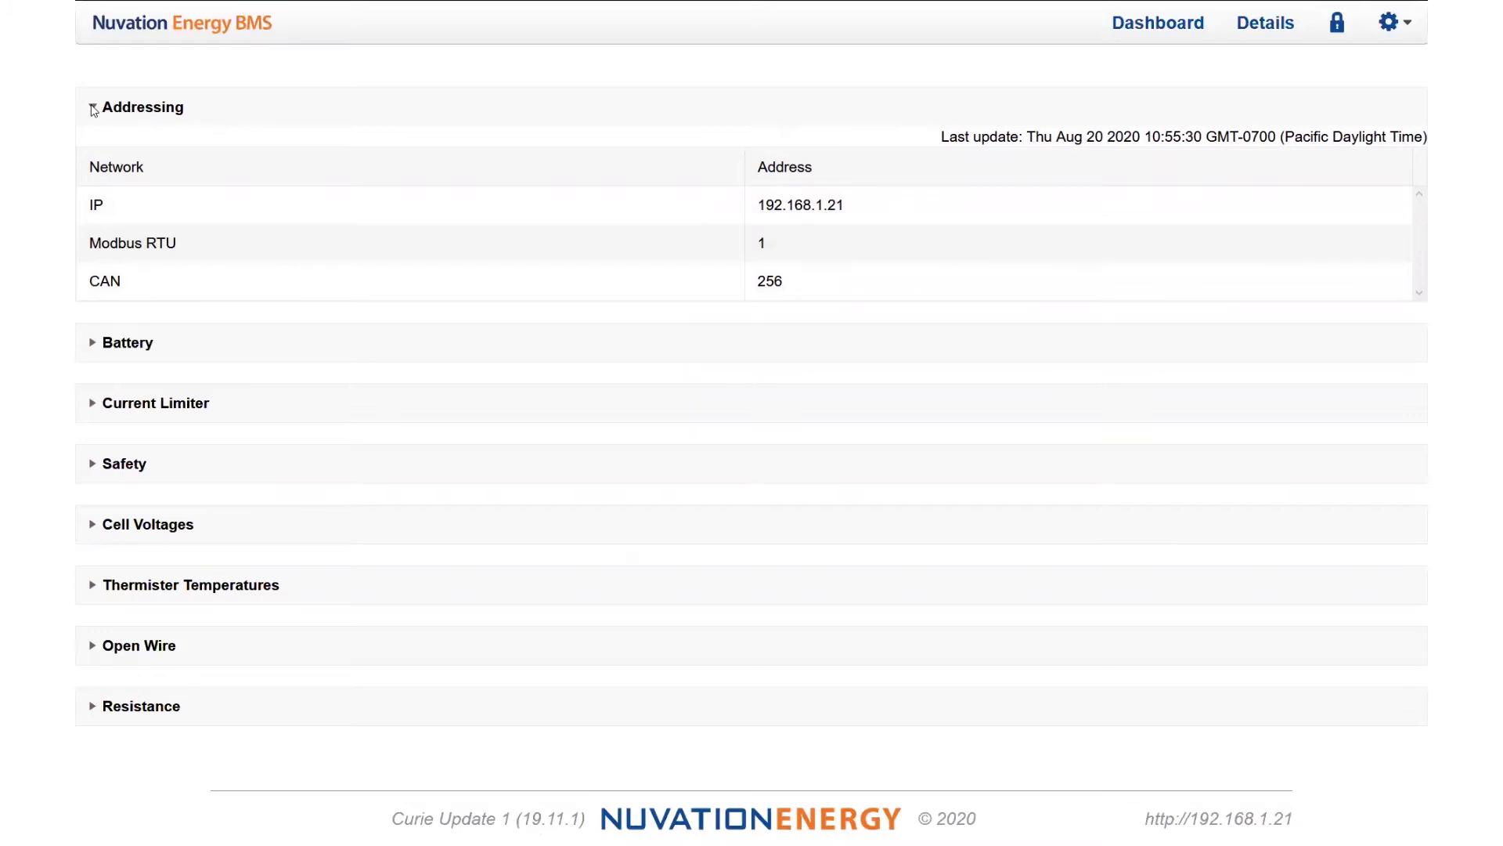
click(93, 108)
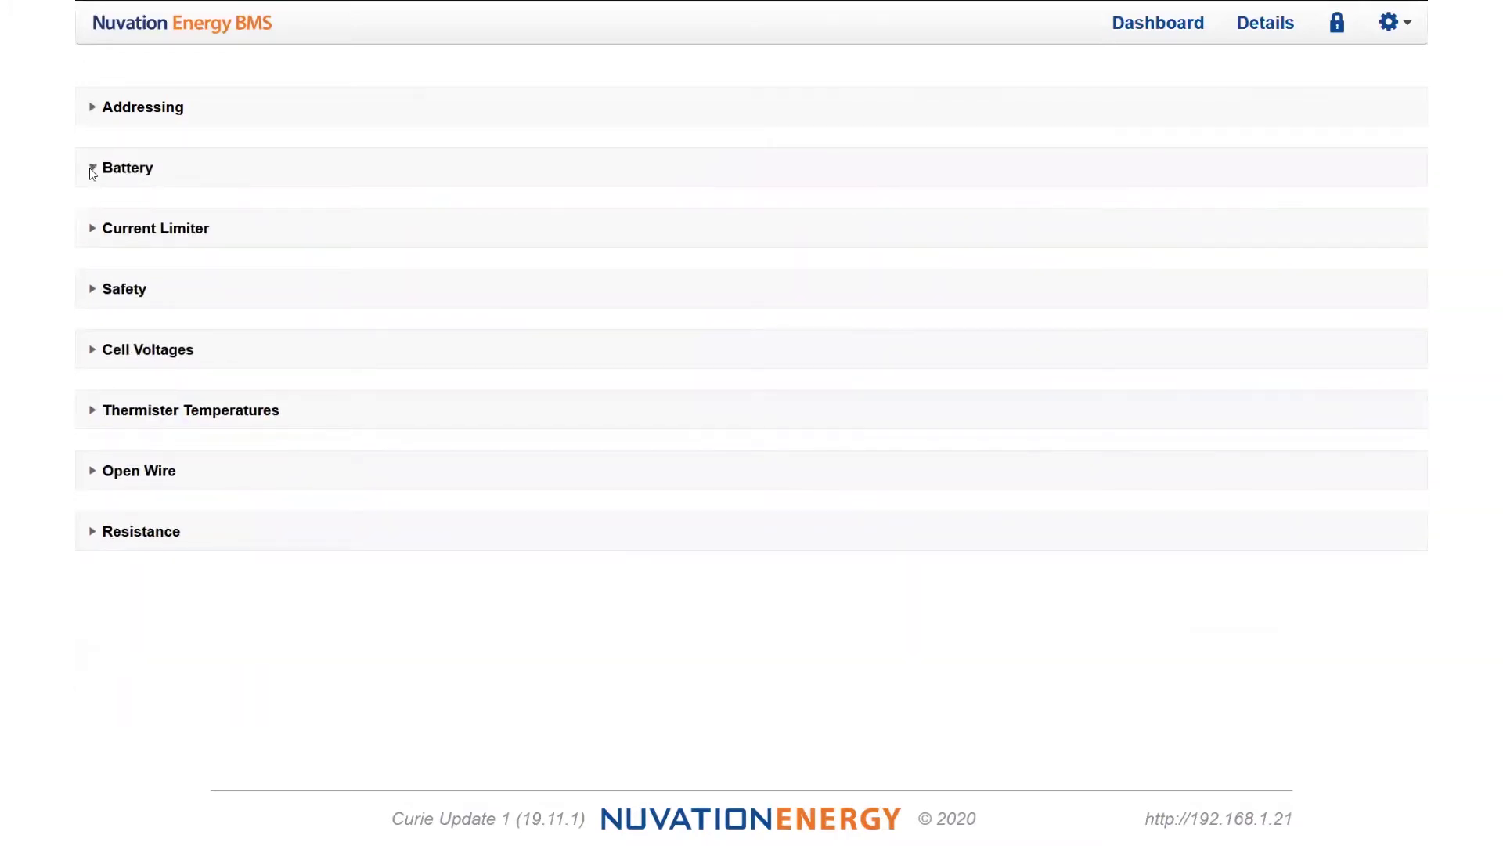
Expand the Battery section and scroll through its register table and statistics charts
click(92, 169)
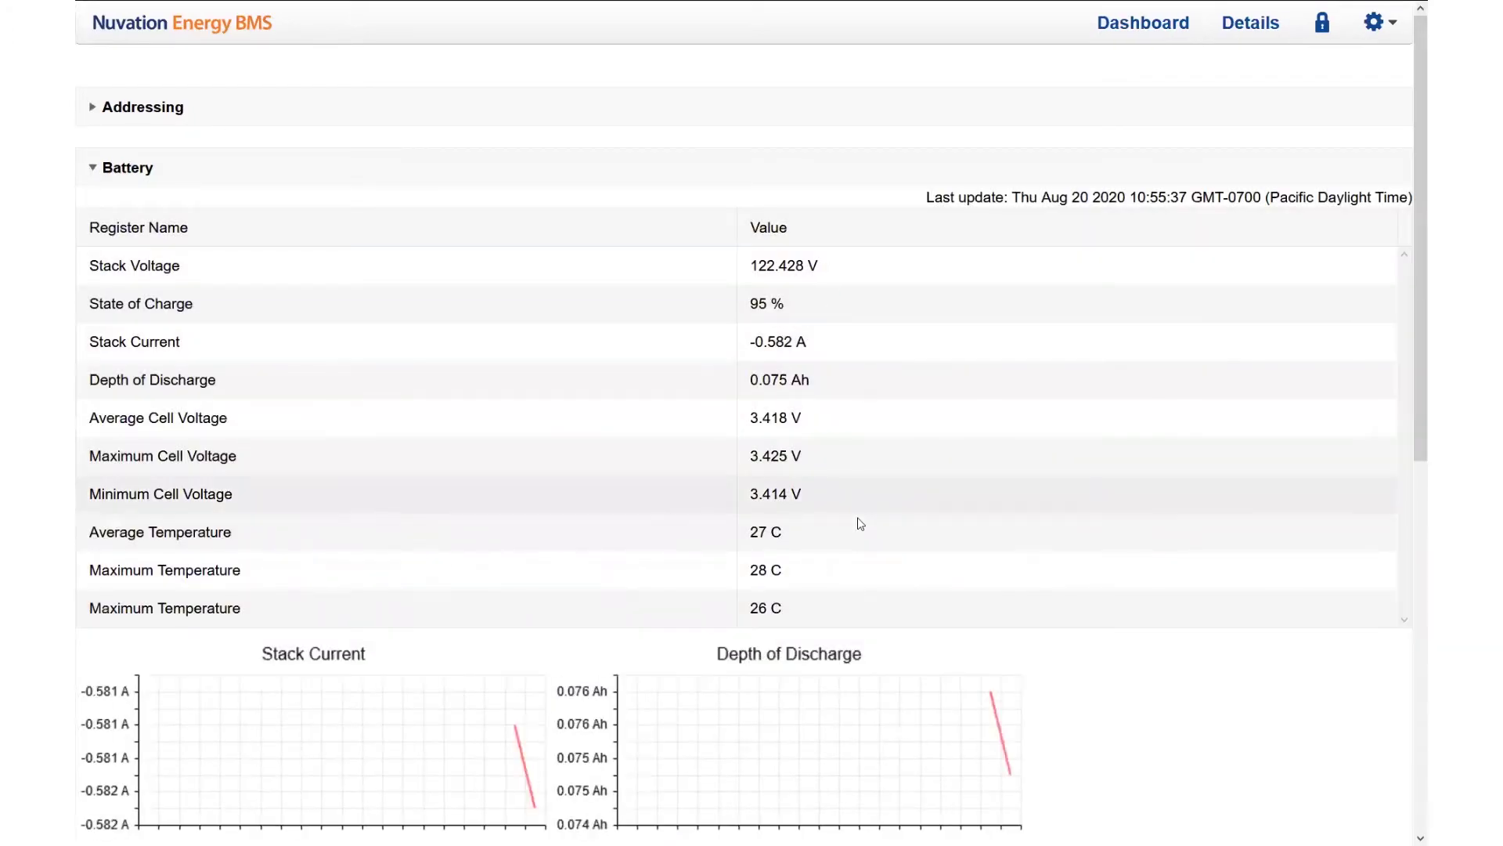
scroll(861, 524, down, 2)
scroll(860, 524, down, 5)
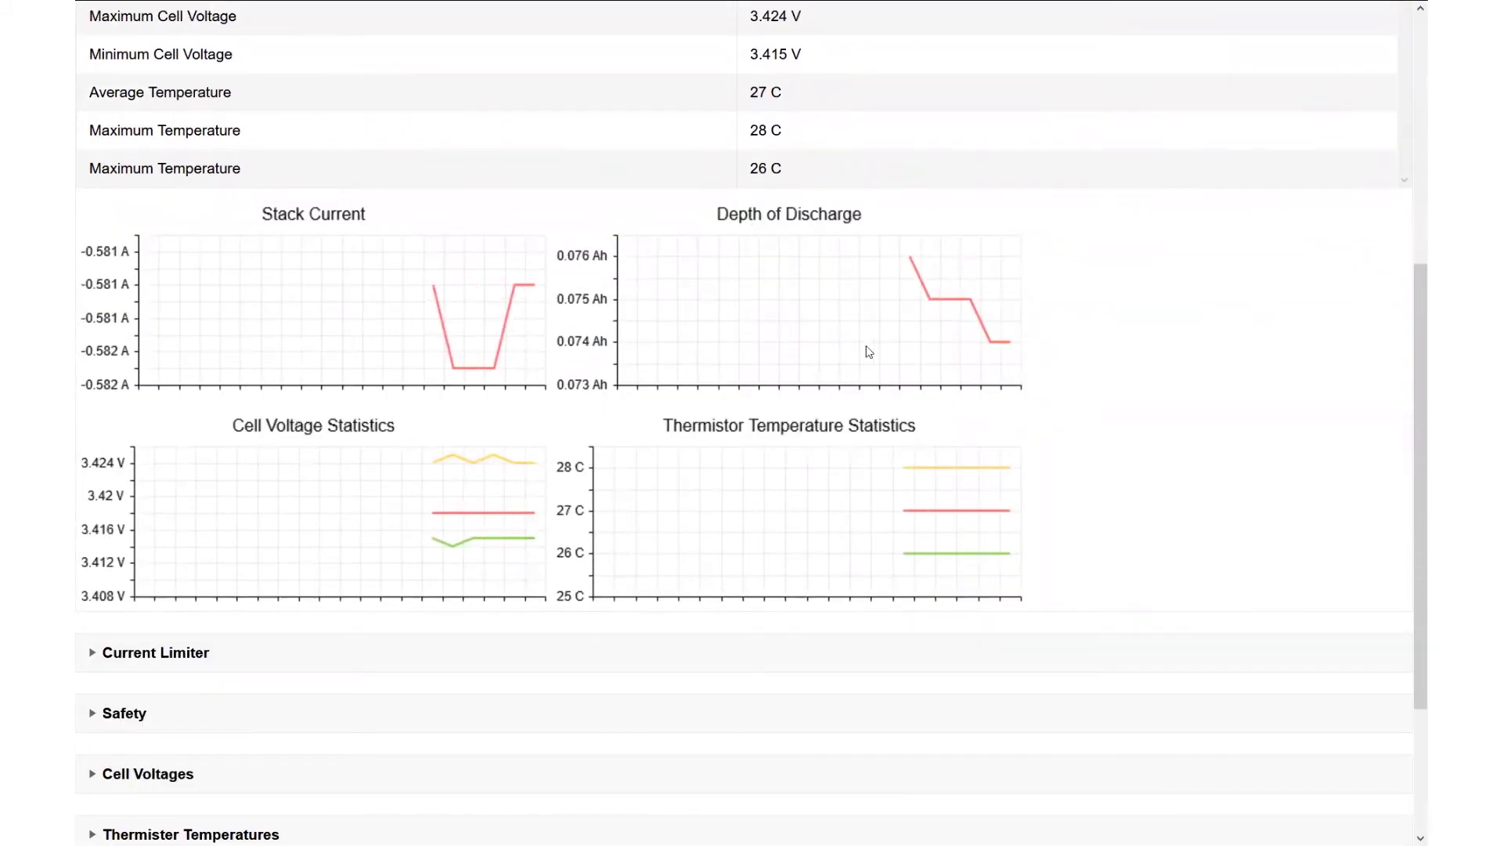
scroll(868, 349, down, 3)
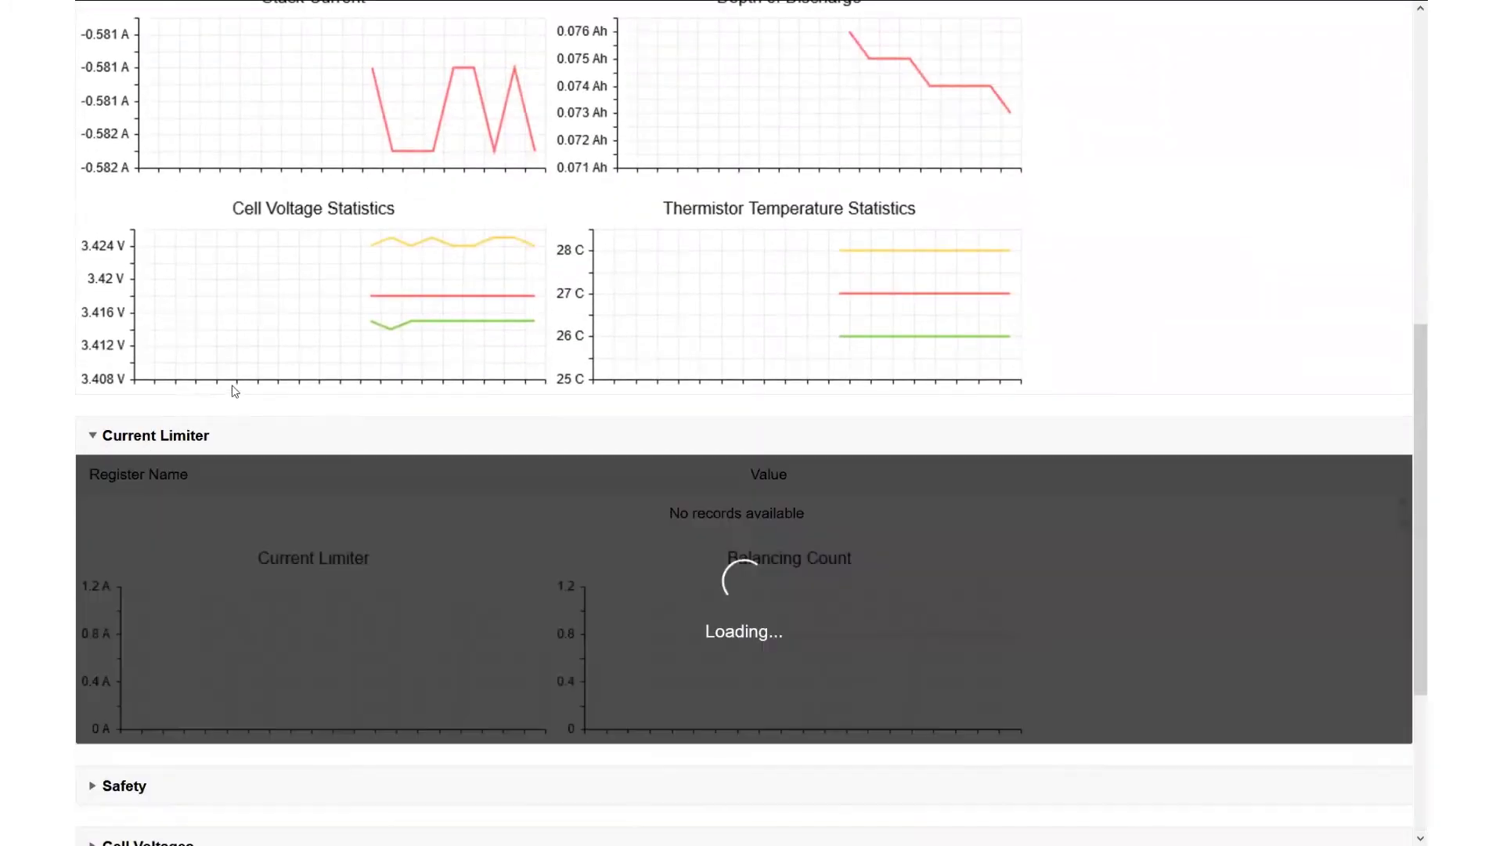
Scroll down to the Current Limiter charge and discharge limits and the Safety section
scroll(234, 392, down, 3)
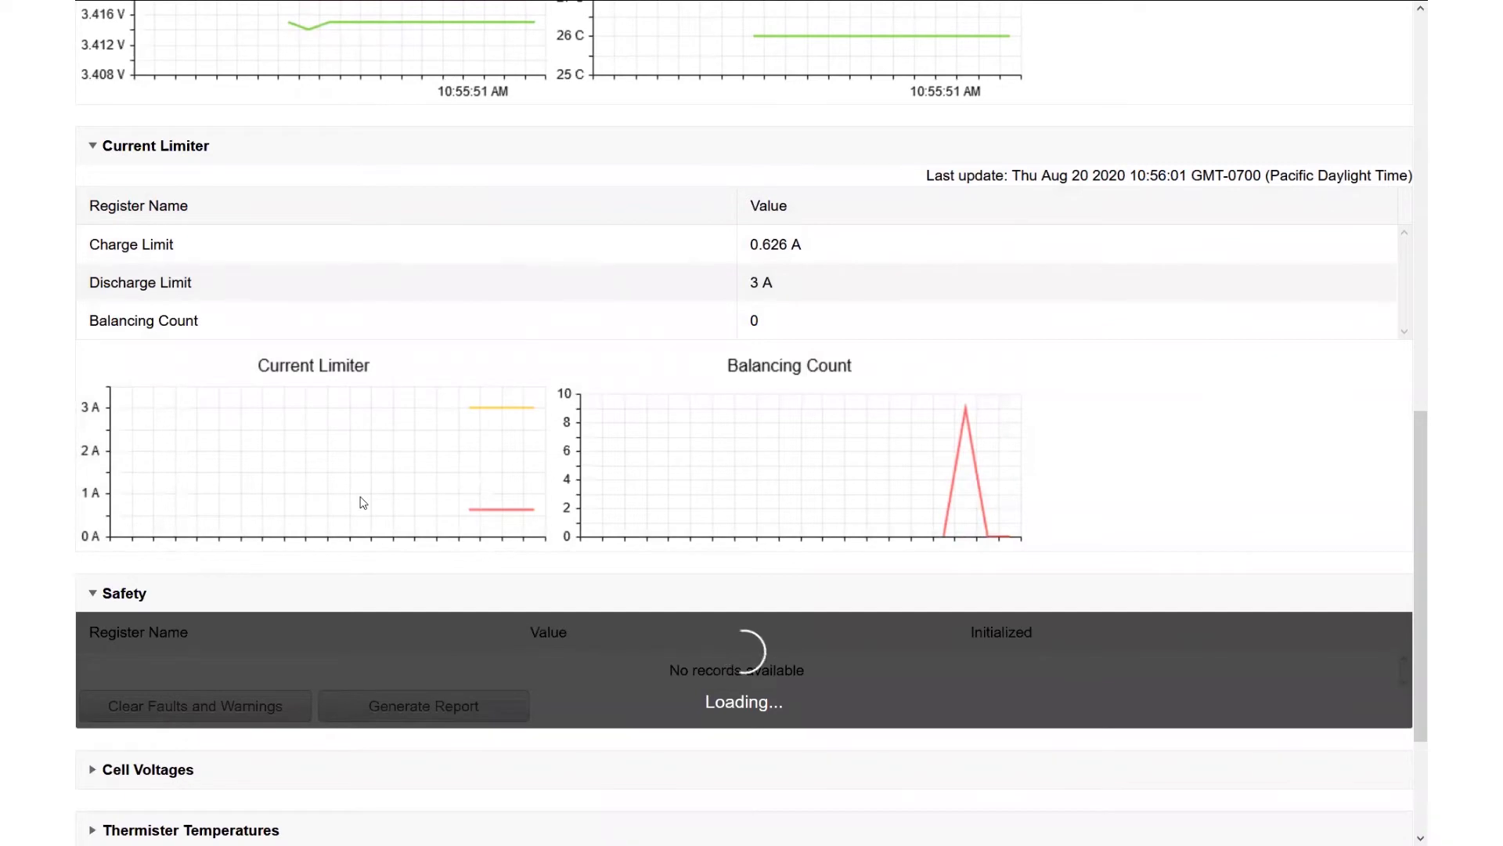
Scroll to the end of the Safety fault register table, confirming every register reads Clear
scroll(379, 502, down, 7)
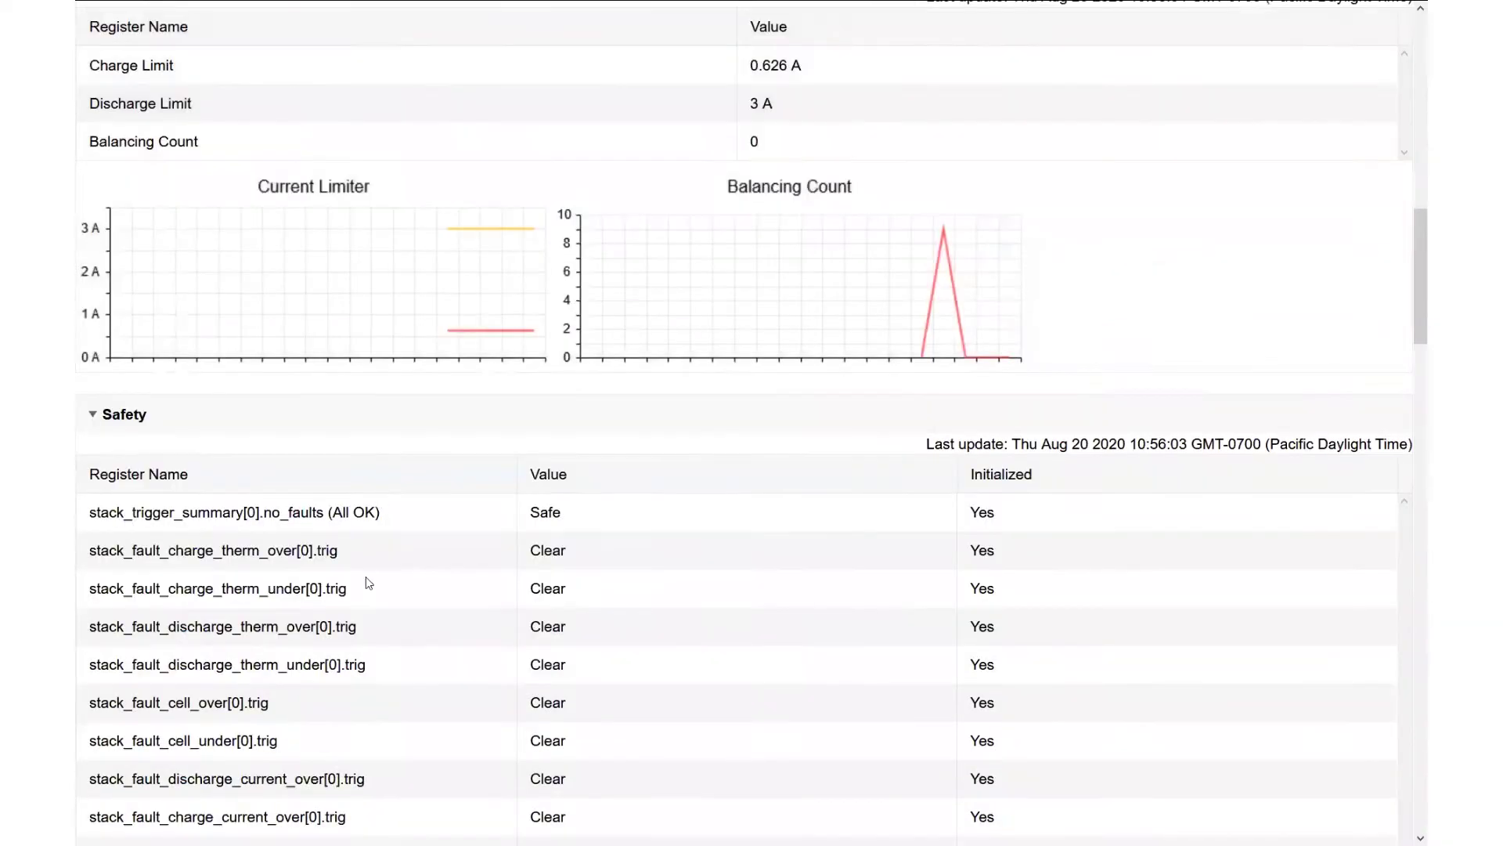
scroll(373, 593, down, 6)
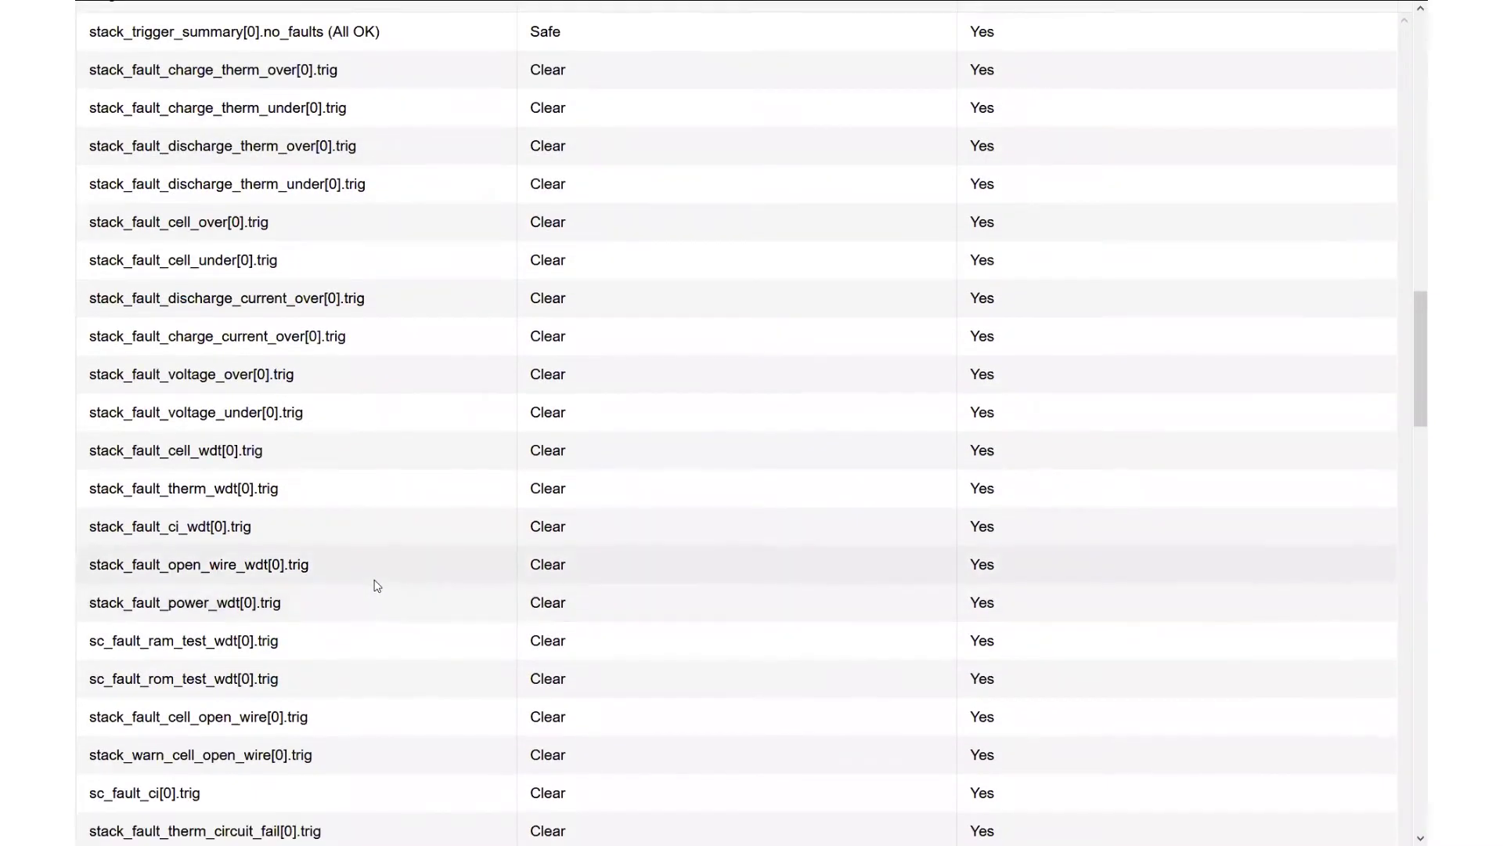
scroll(377, 583, down, 3)
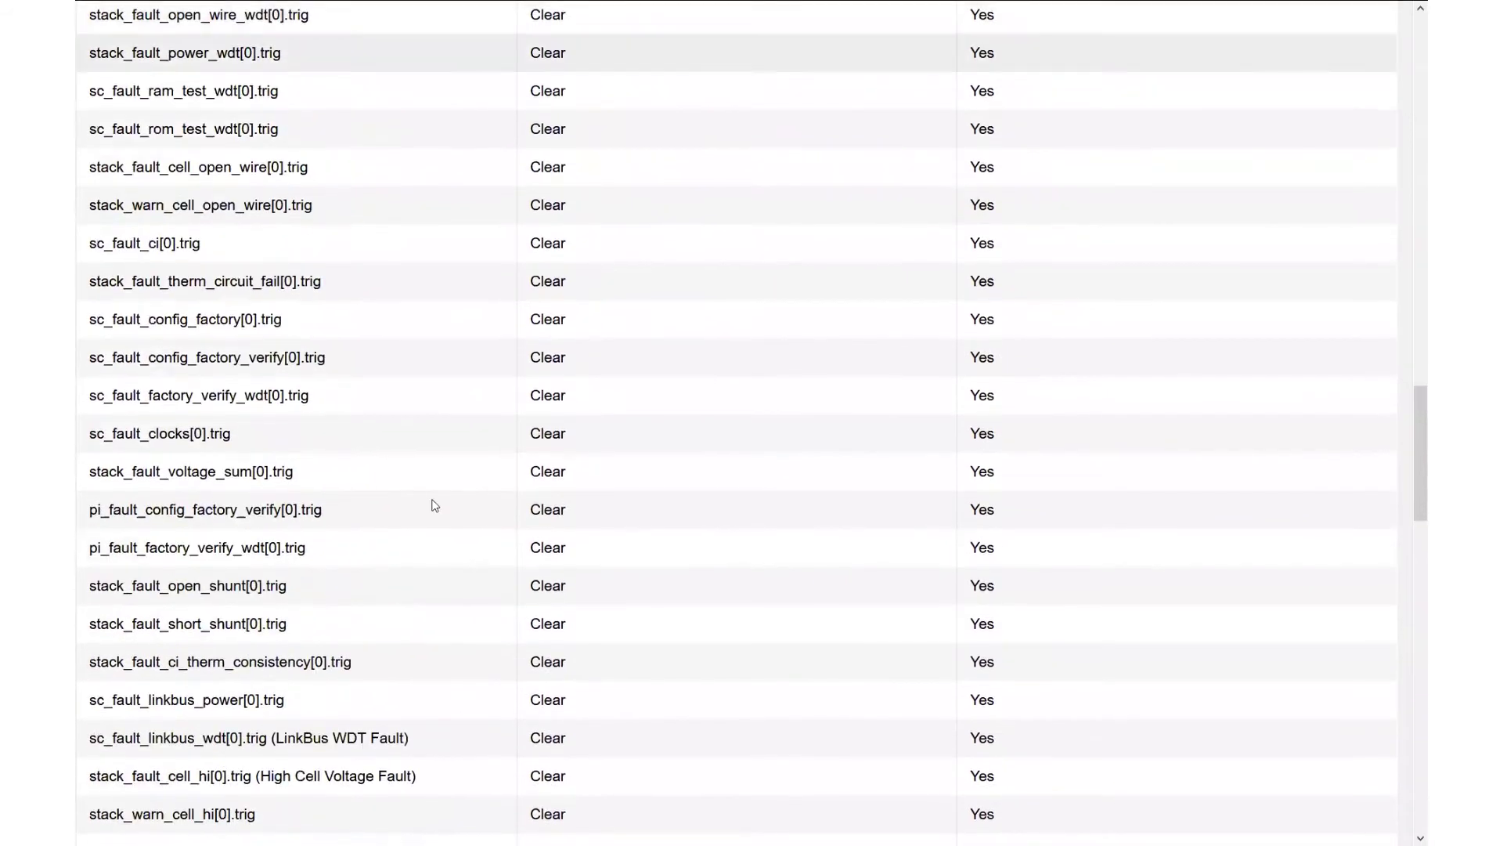
scroll(426, 504, down, 2)
scroll(428, 507, down, 14)
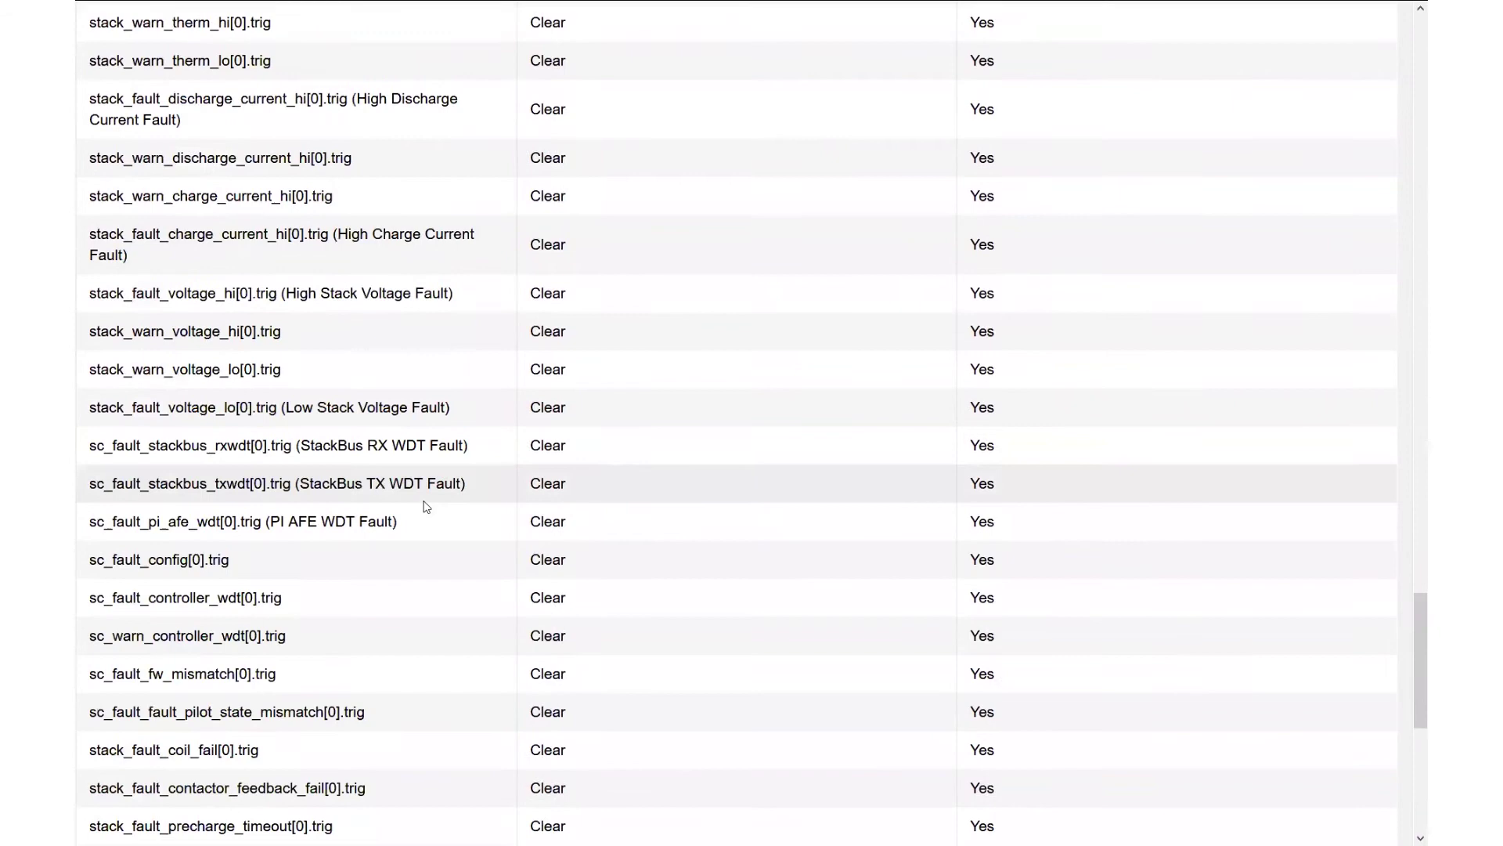
scroll(426, 505, down, 7)
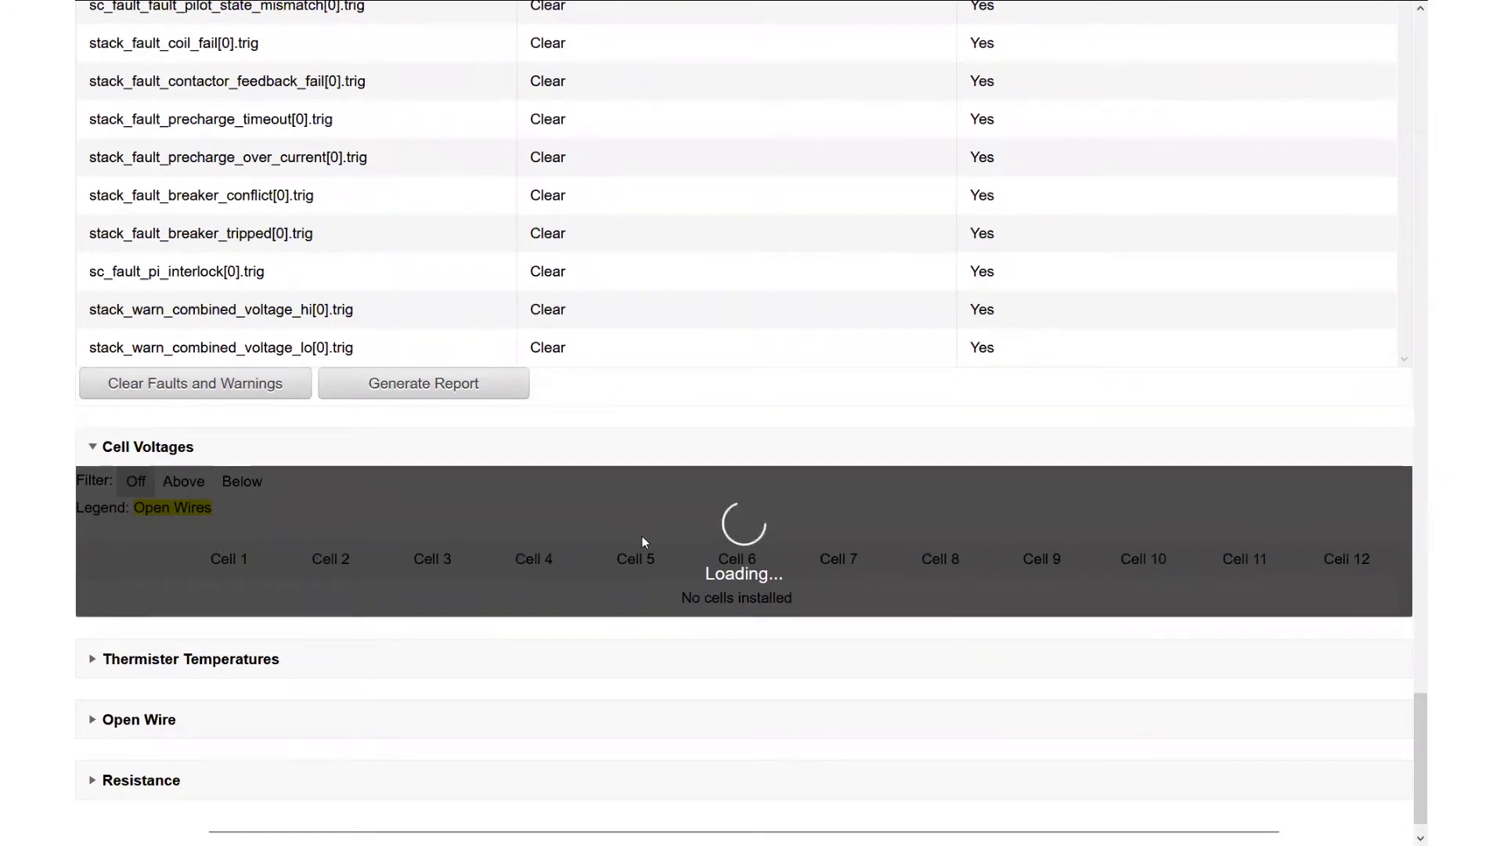
Scroll down the Details page, expand Thermister Temperatures and scroll through its contents
scroll(648, 531, down, 1)
scroll(647, 526, down, 1)
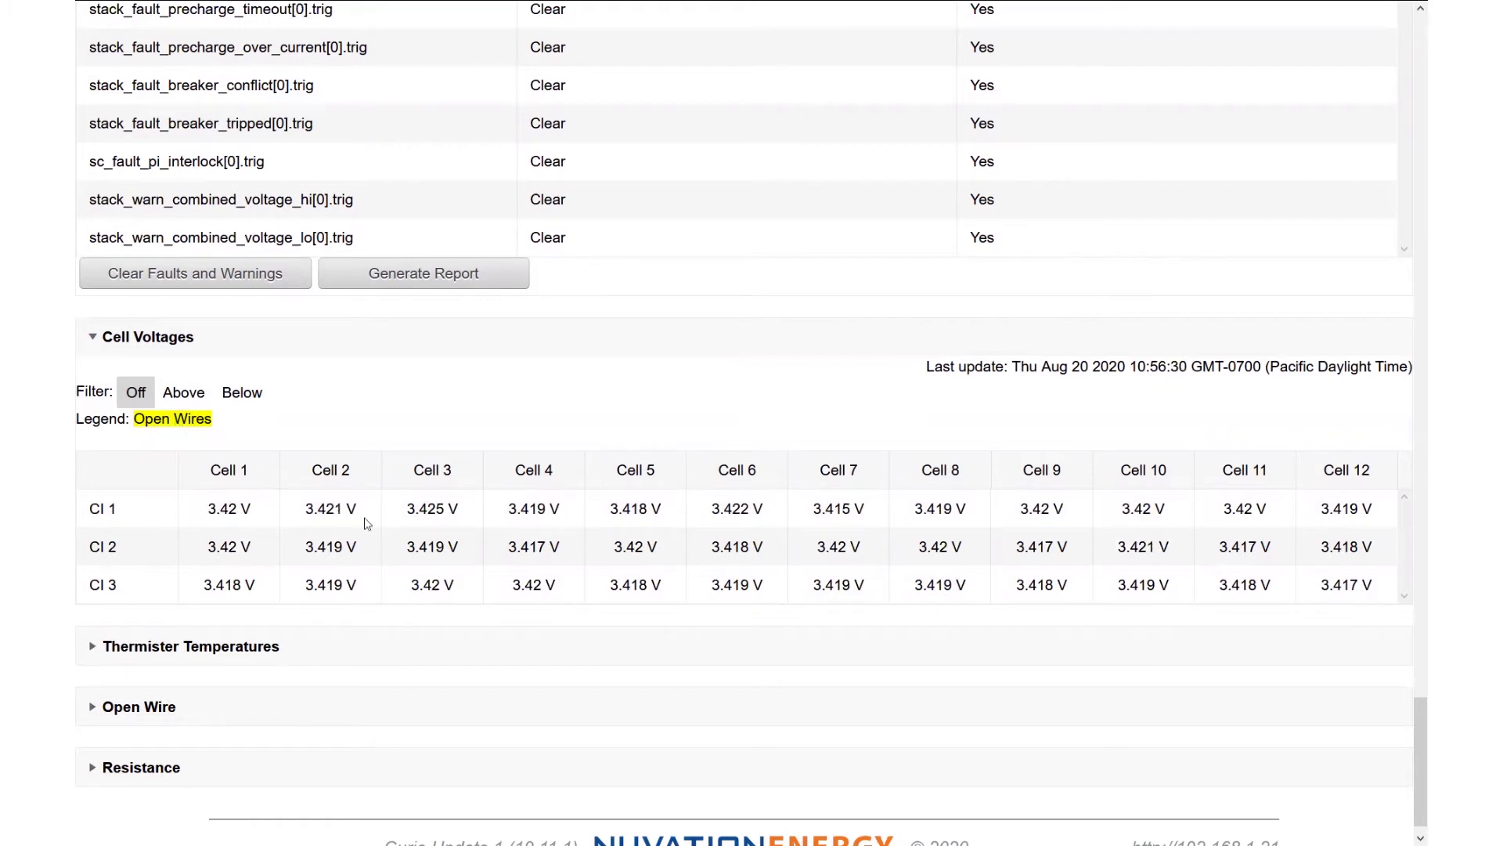
click(94, 647)
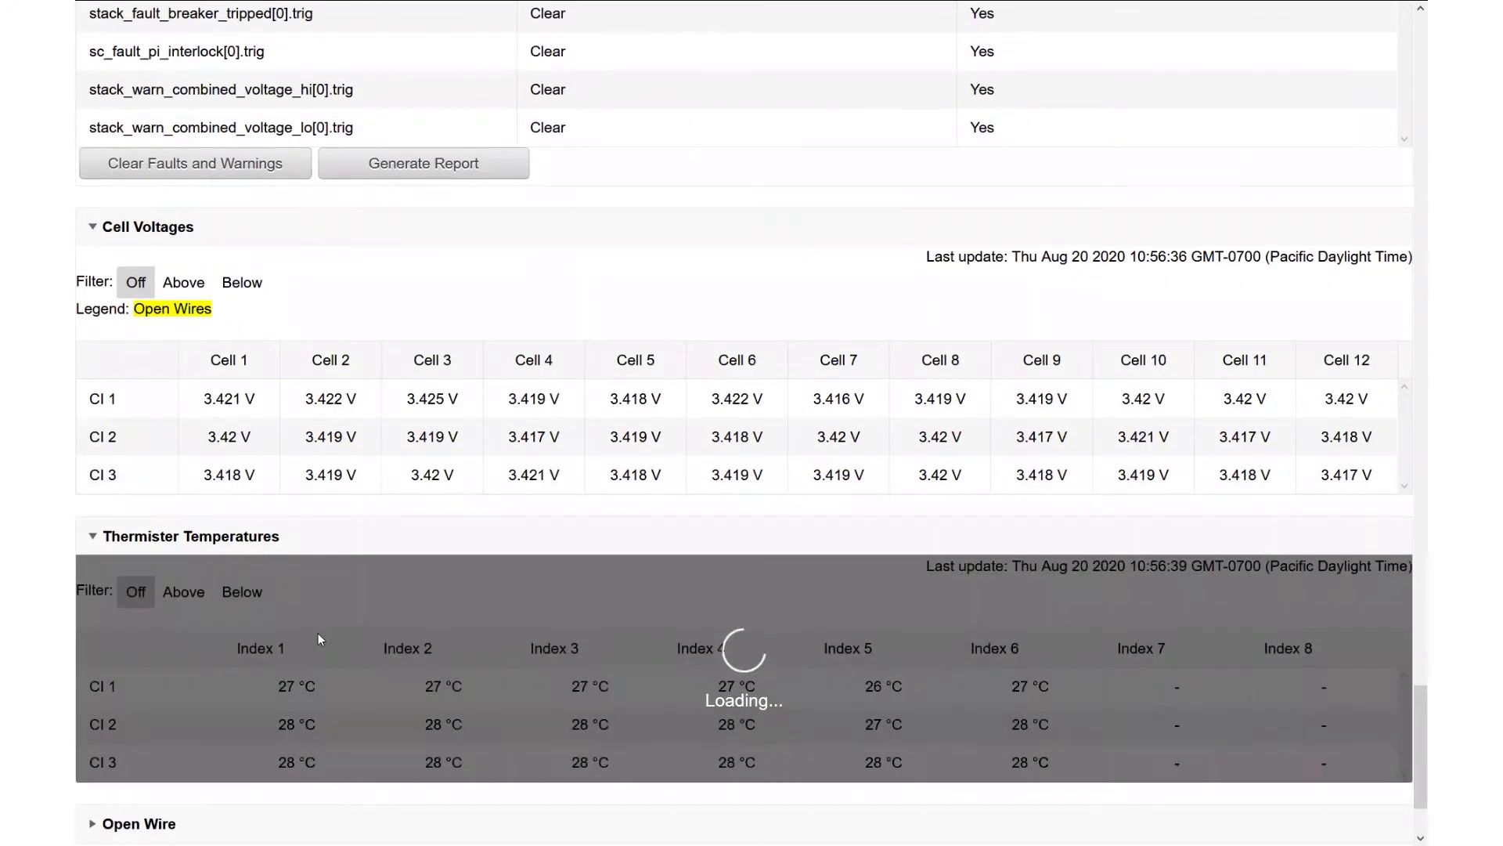
scroll(318, 632, down, 2)
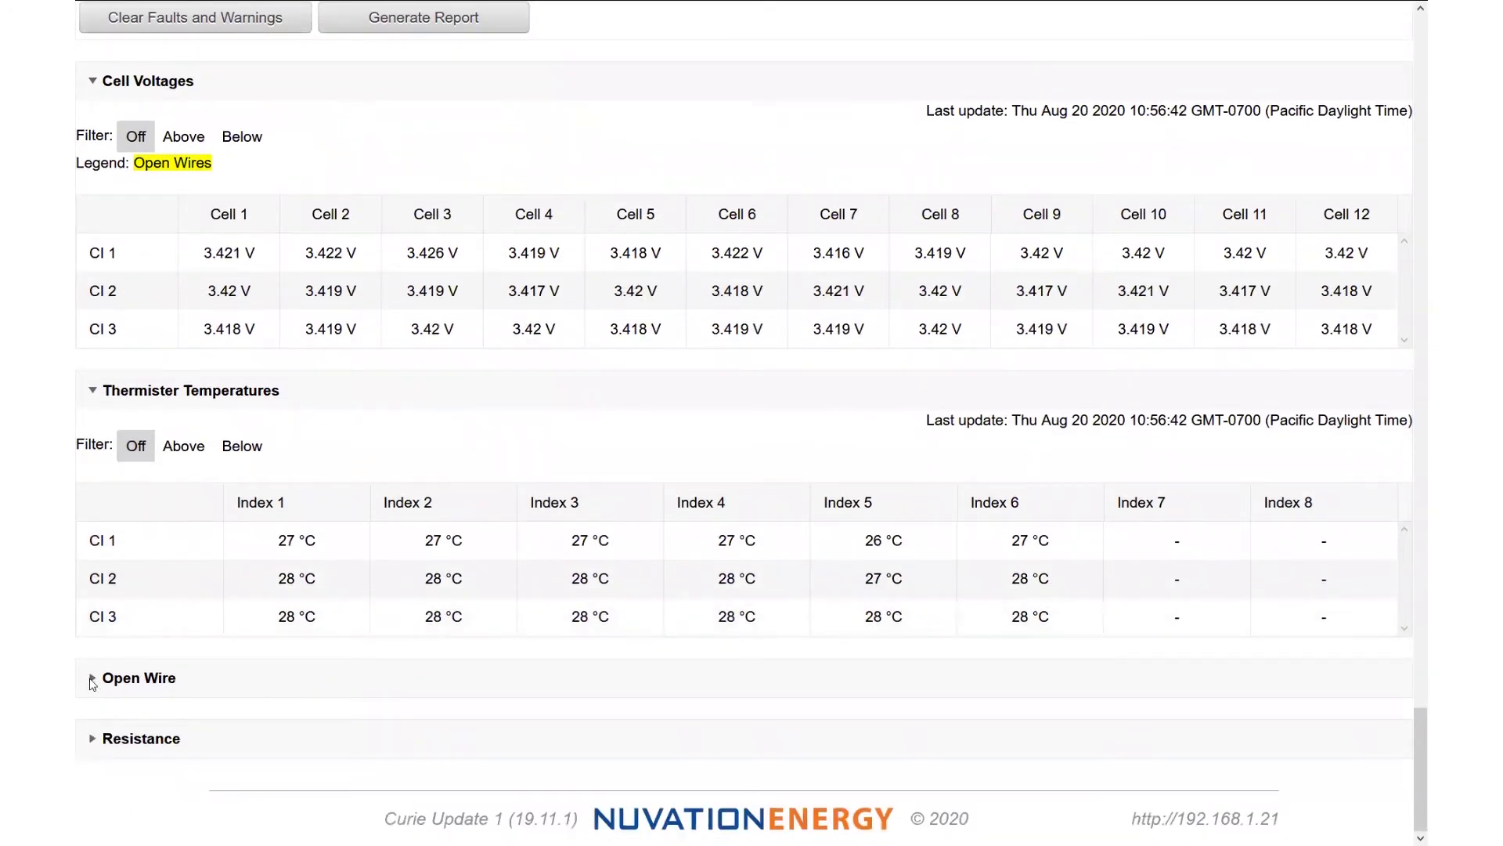
scroll(240, 593, down, 1)
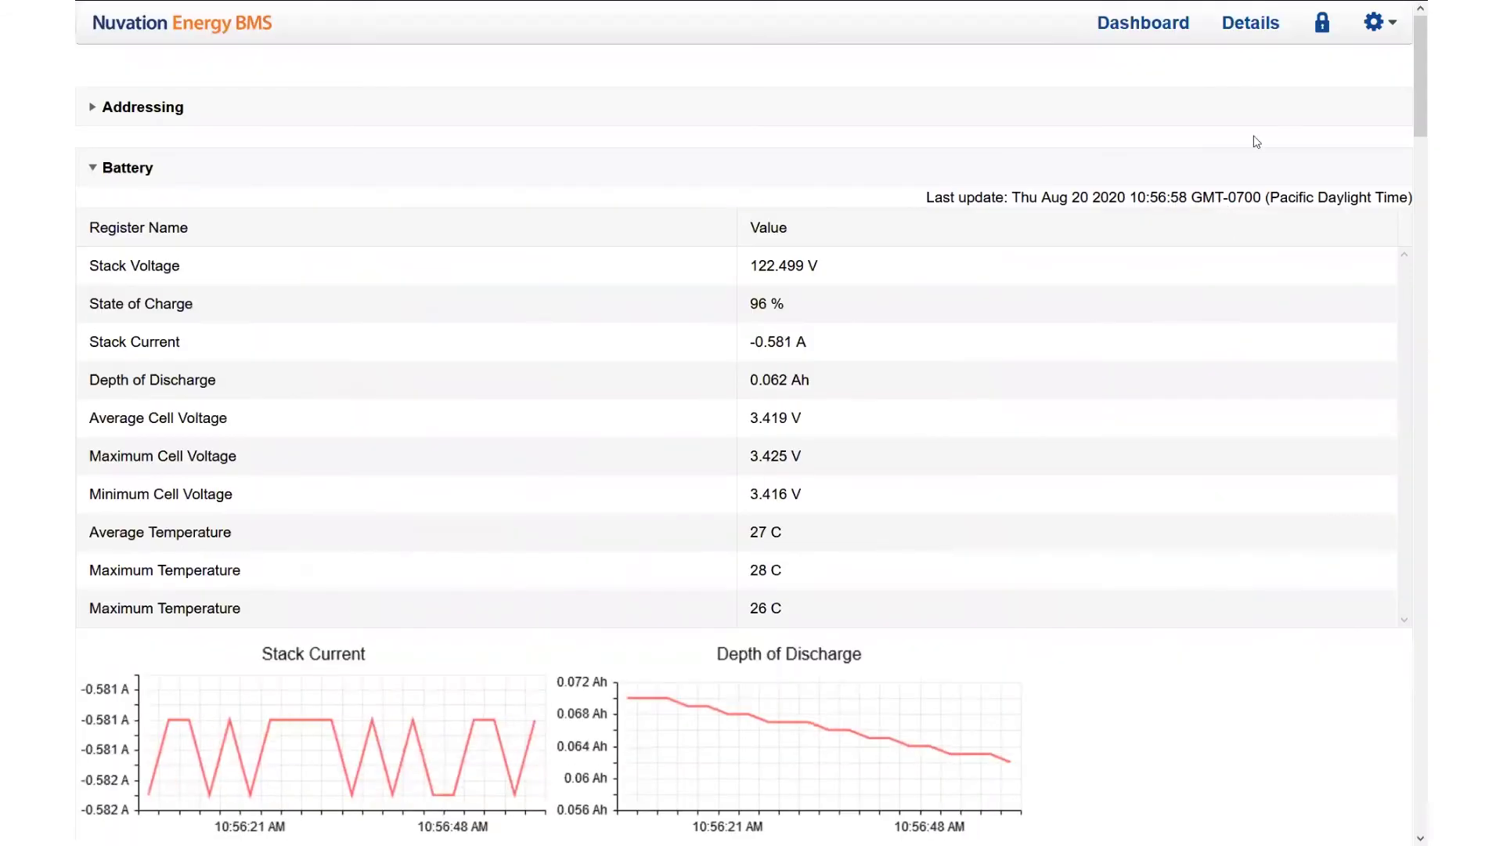
Go to the Service page from the gear menu
click(1376, 26)
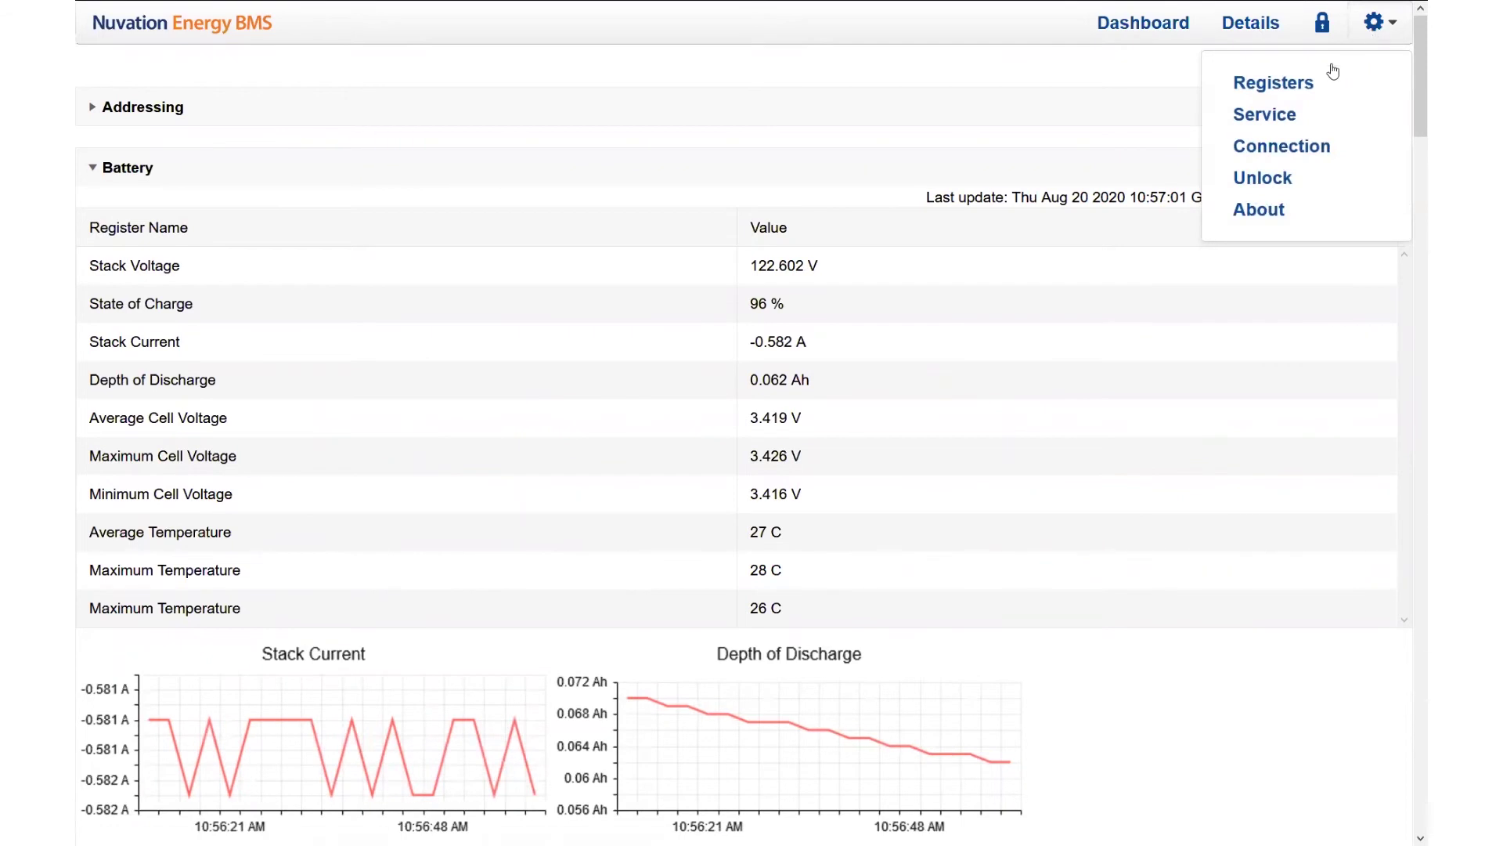
click(1278, 116)
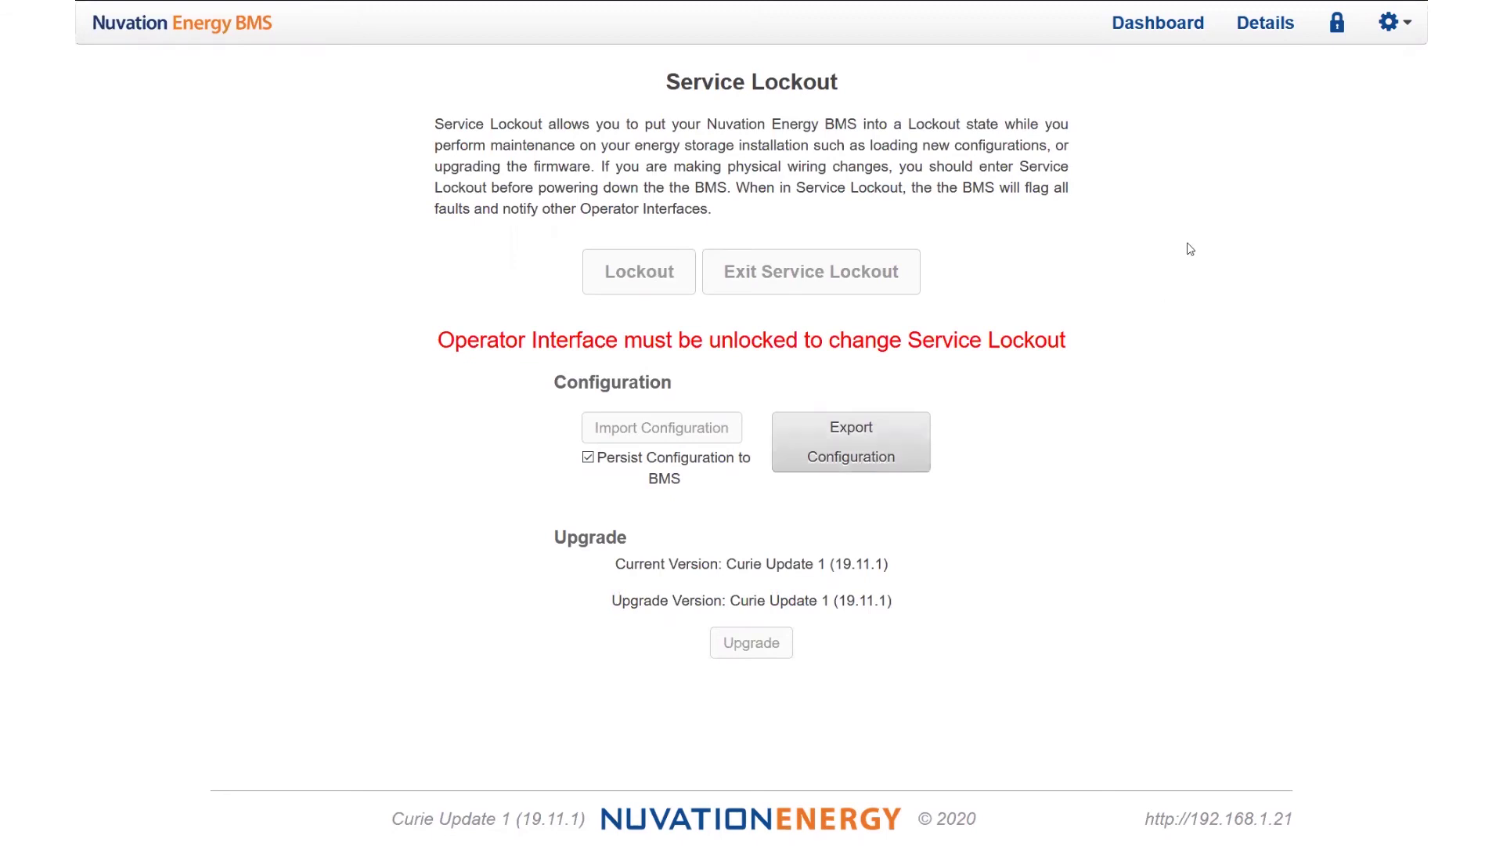
Open the Register Browser page from the gear menu
click(1402, 32)
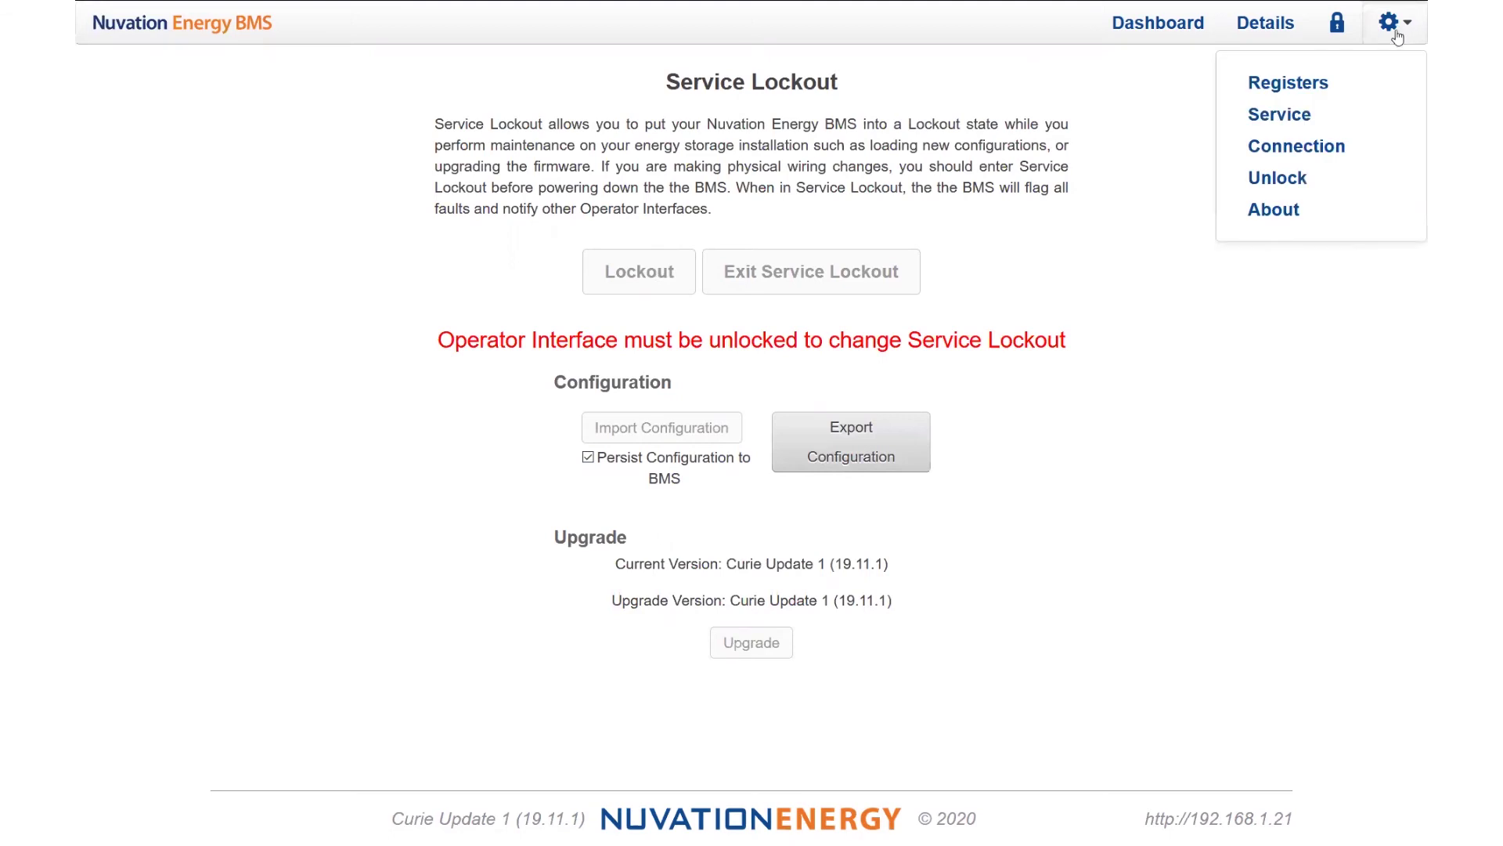
click(1331, 82)
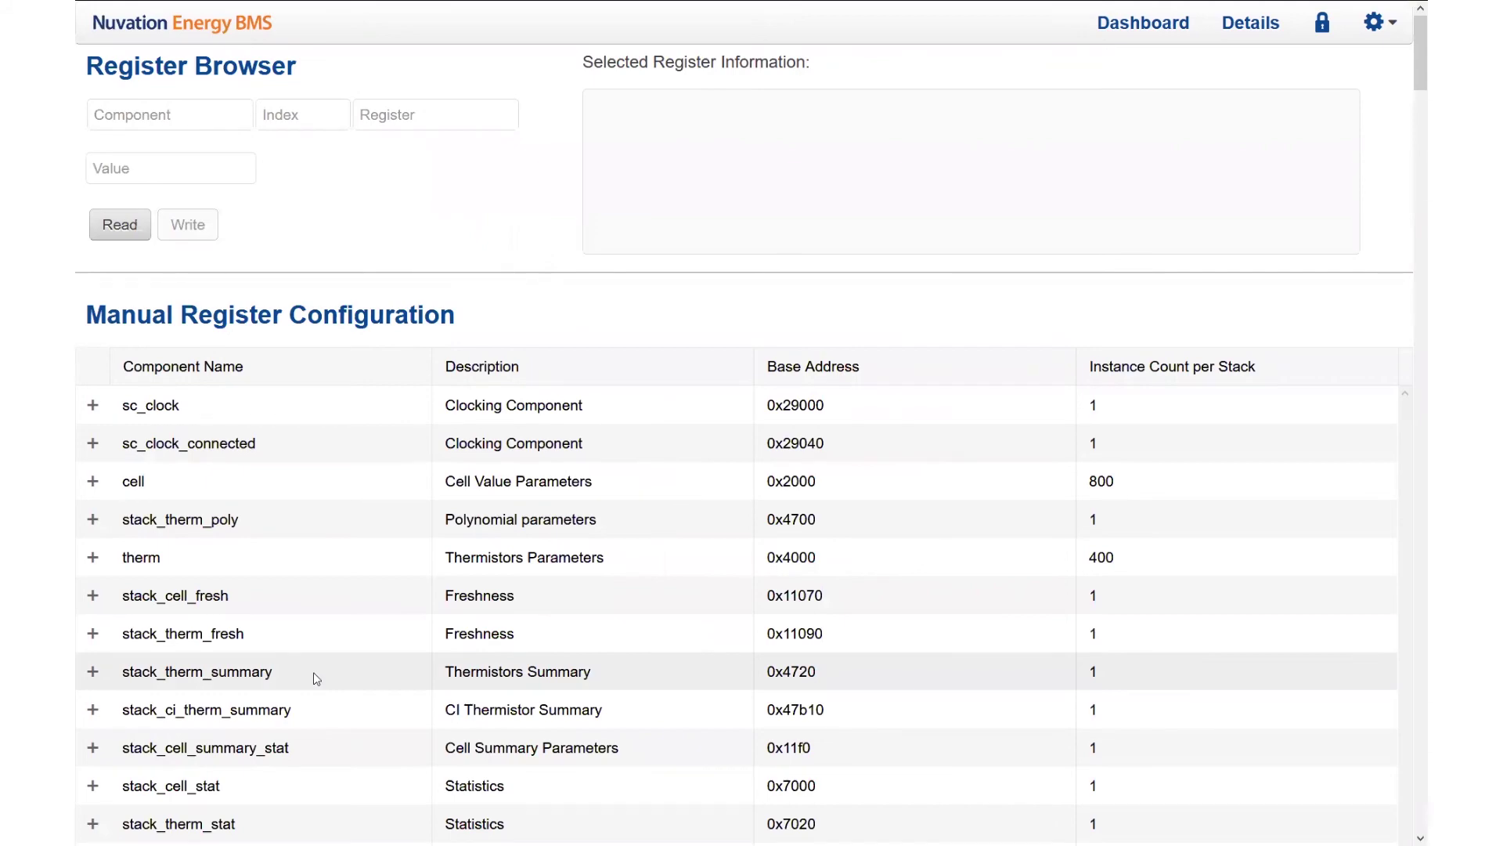
scroll(213, 415, down, 3)
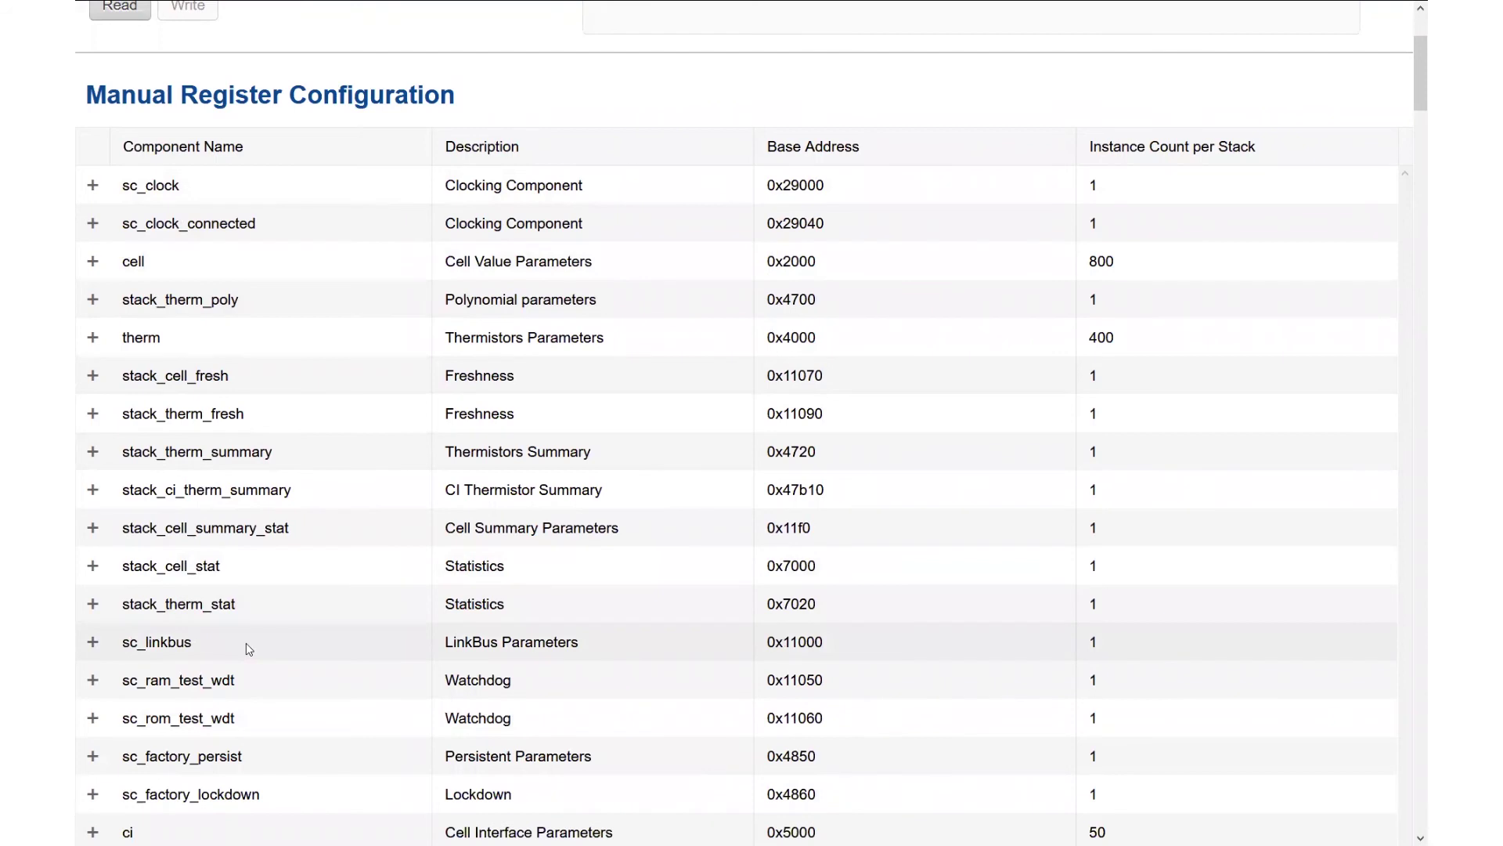
Find 'soc', expand stack_soc and open the editor for its vempty register
key(ctrl+f)
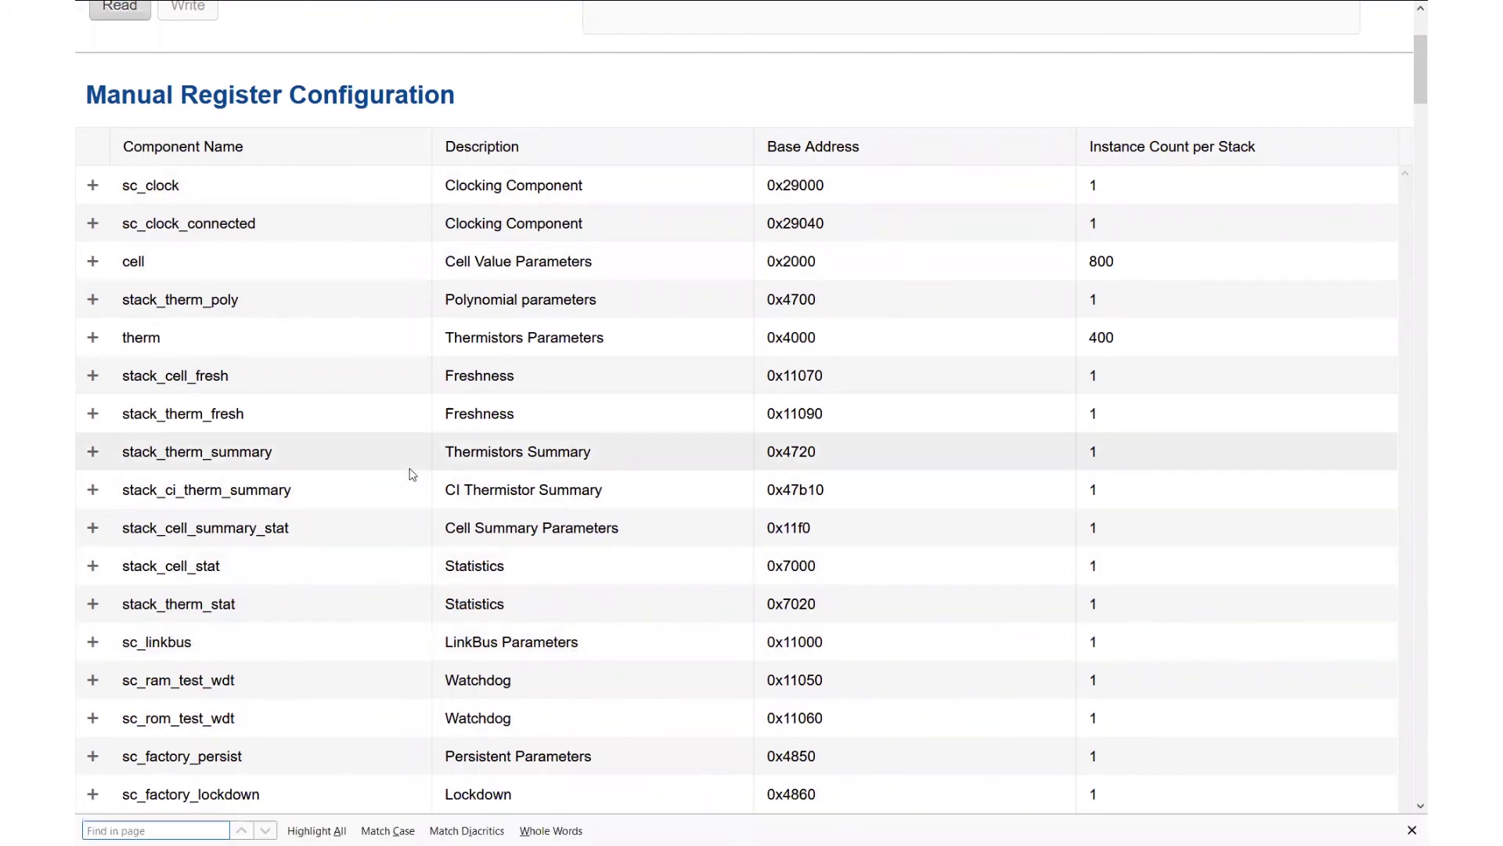
text(soc)
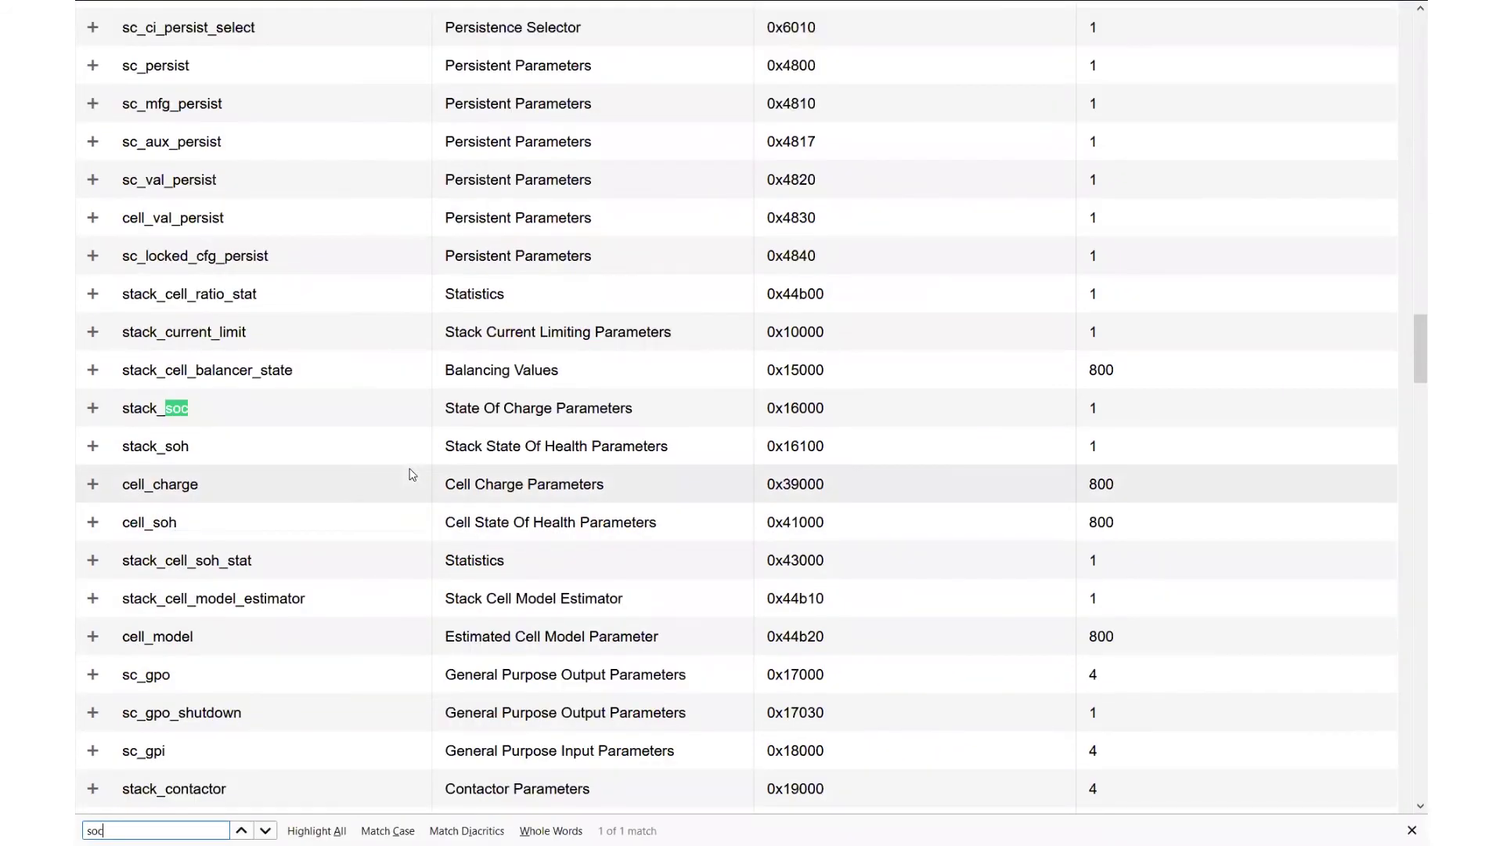
click(92, 408)
scroll(217, 445, down, 2)
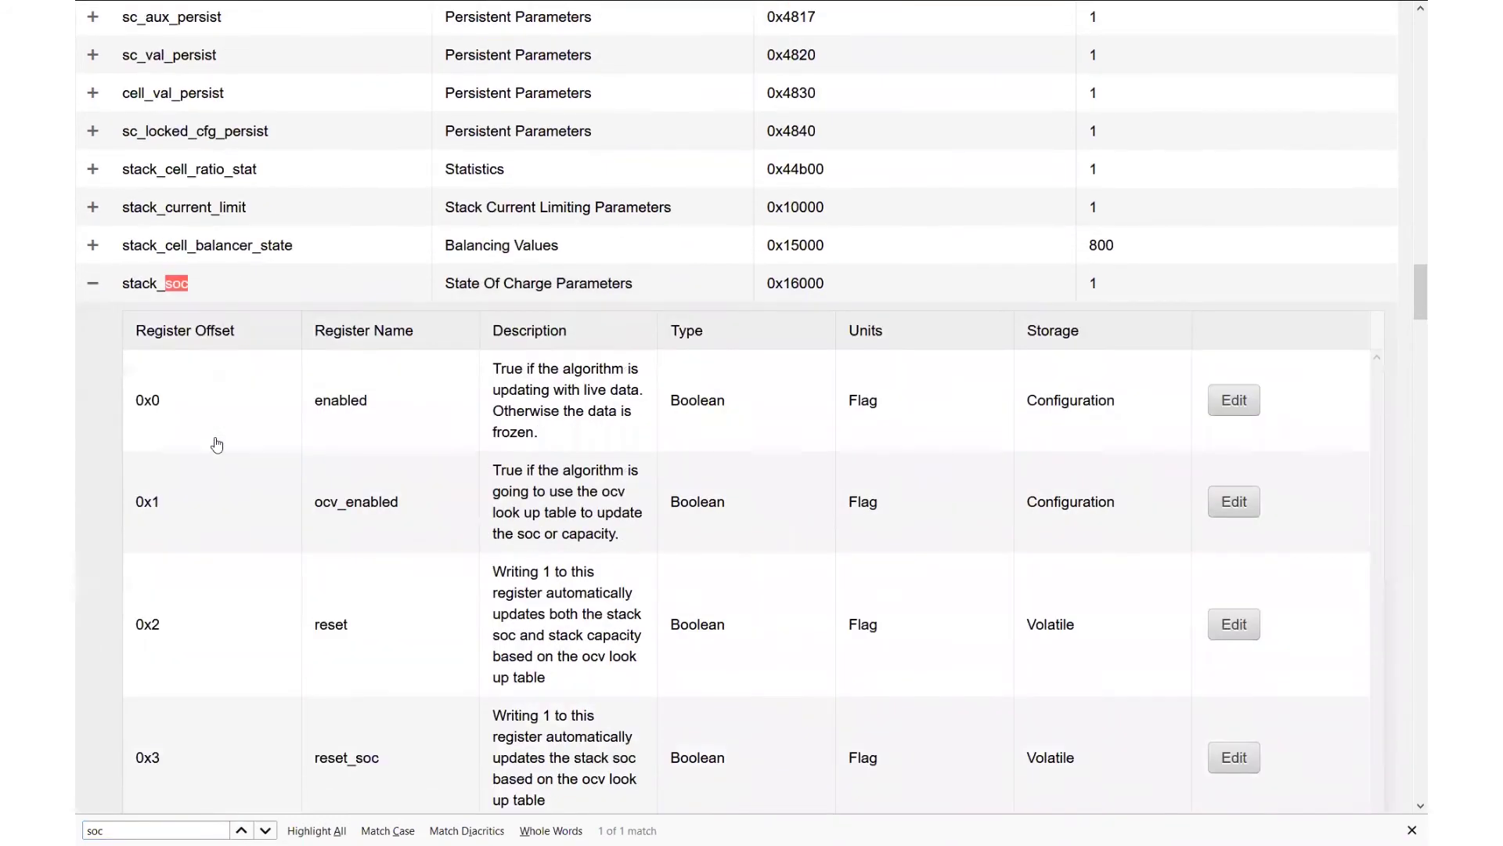
scroll(217, 445, down, 3)
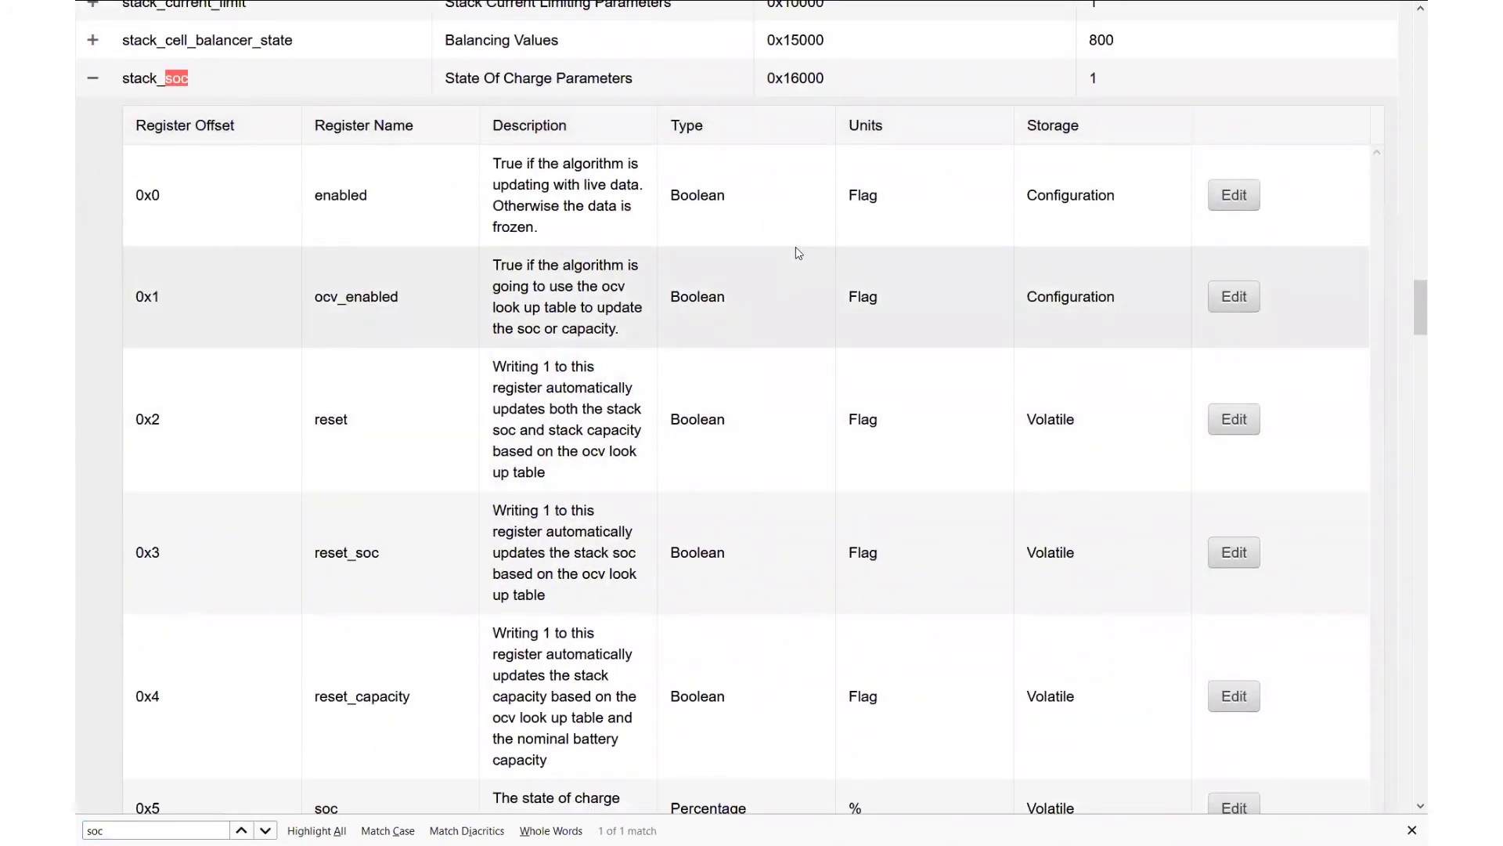
scroll(781, 349, down, 5)
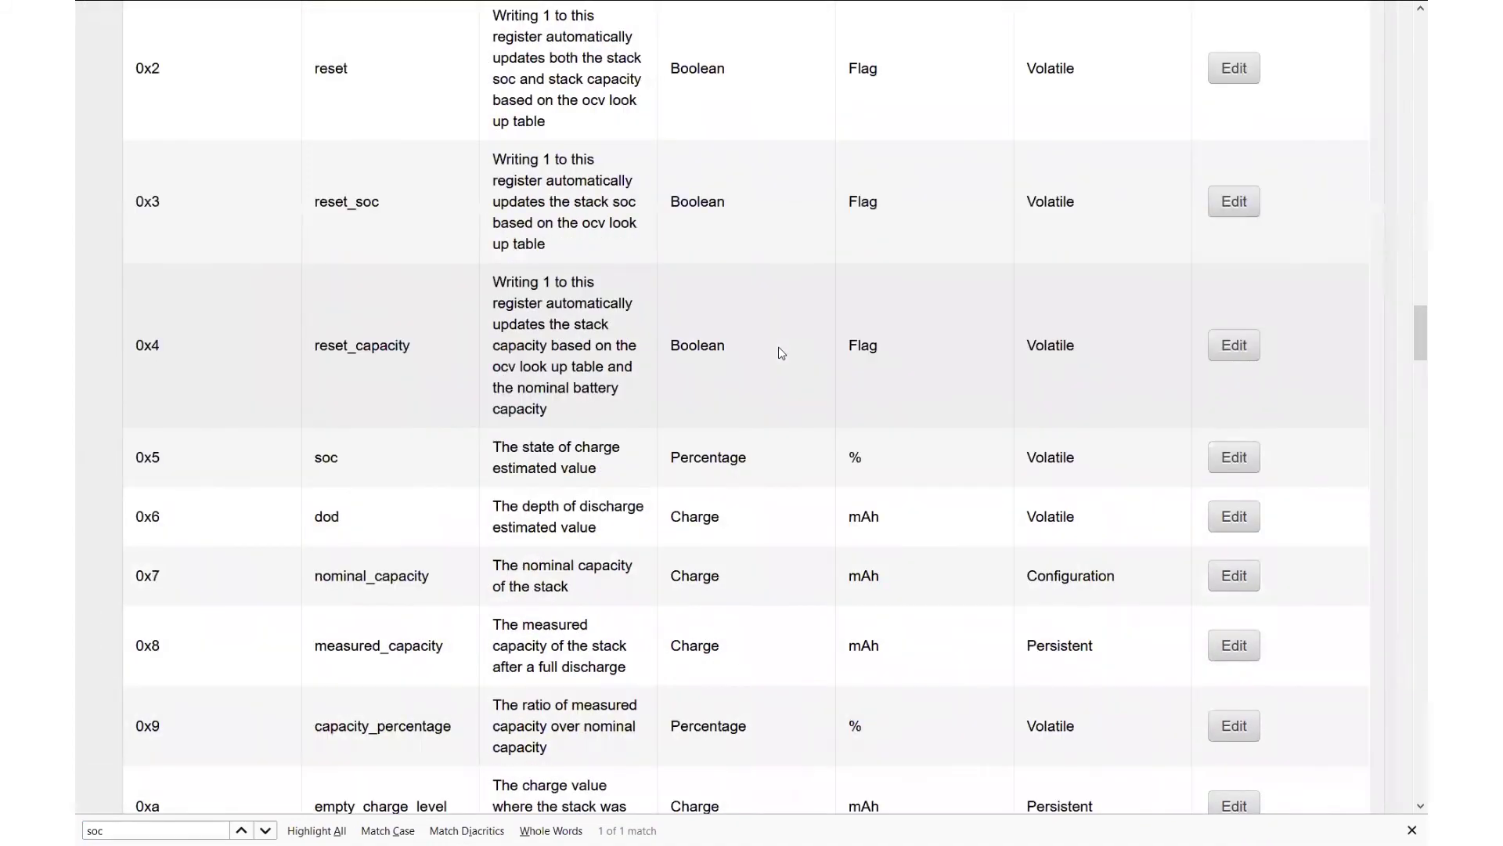
scroll(782, 353, down, 9)
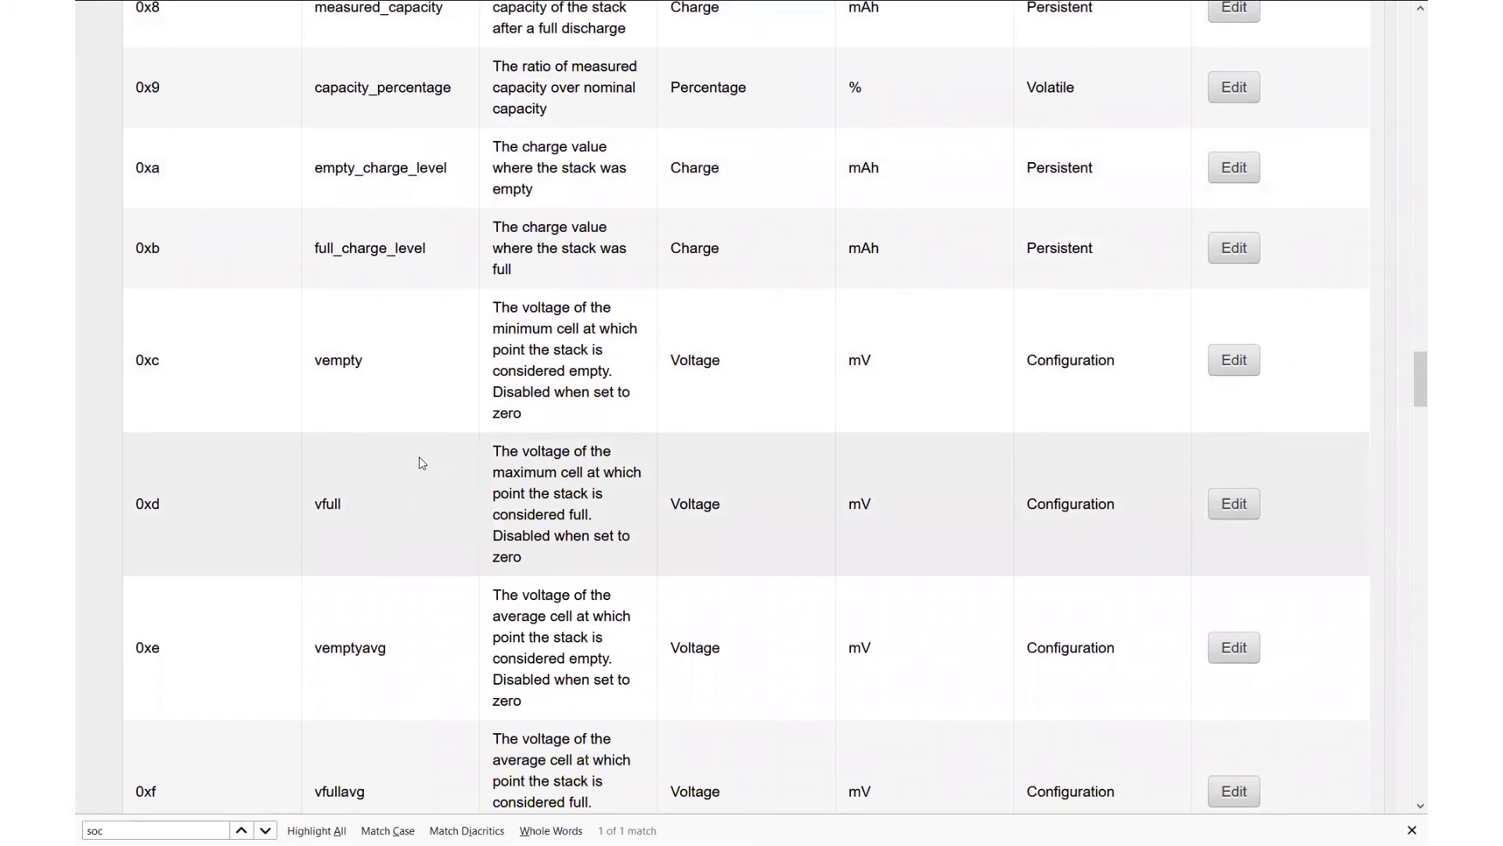
click(1234, 360)
Read vempty's value of 3000, close the editor and return to the list top
click(531, 460)
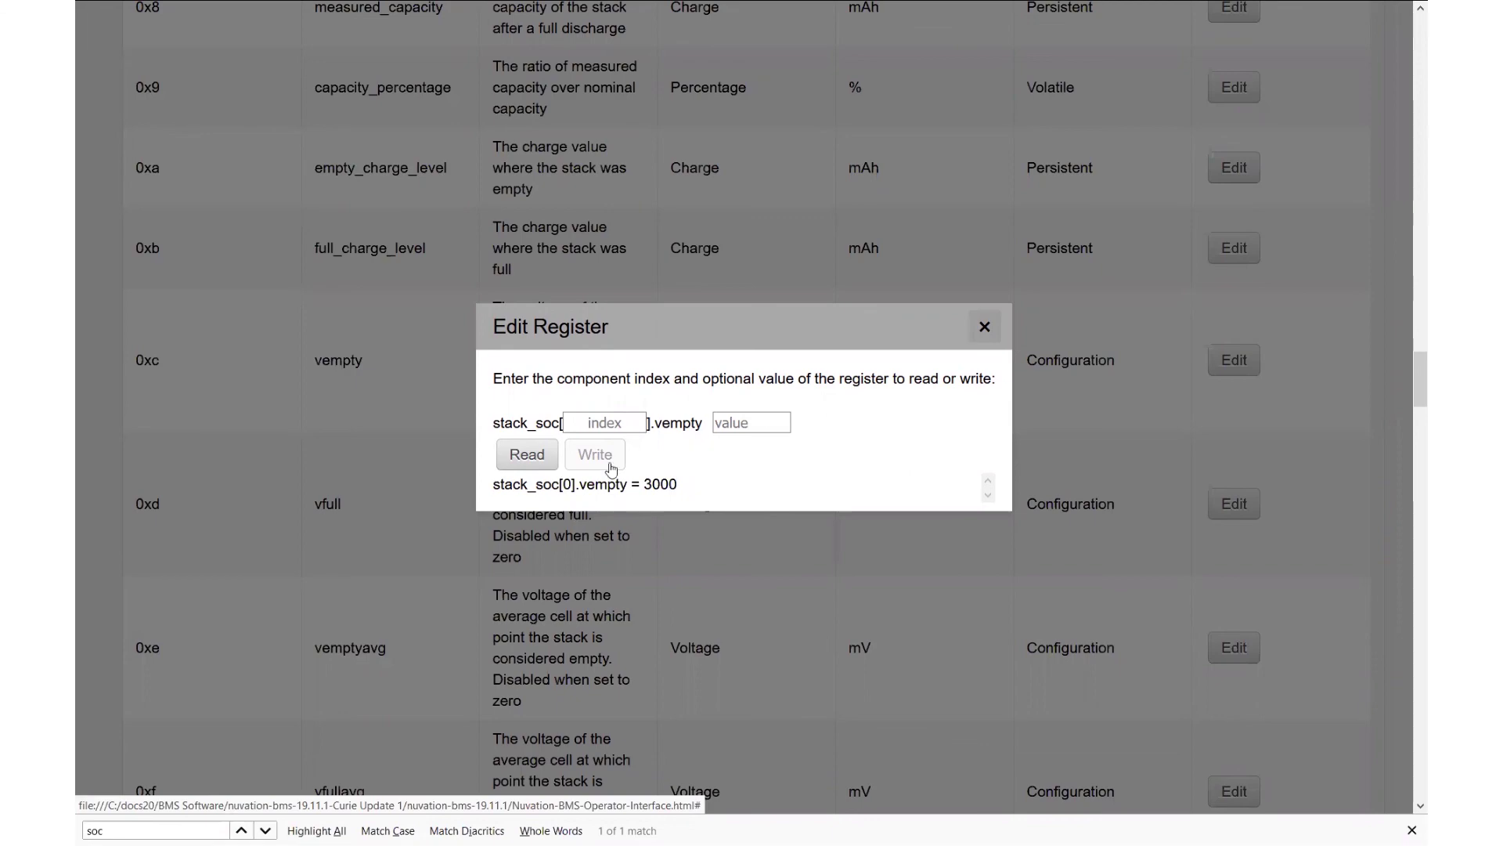
click(985, 327)
drag(1406, 379, 1409, 14)
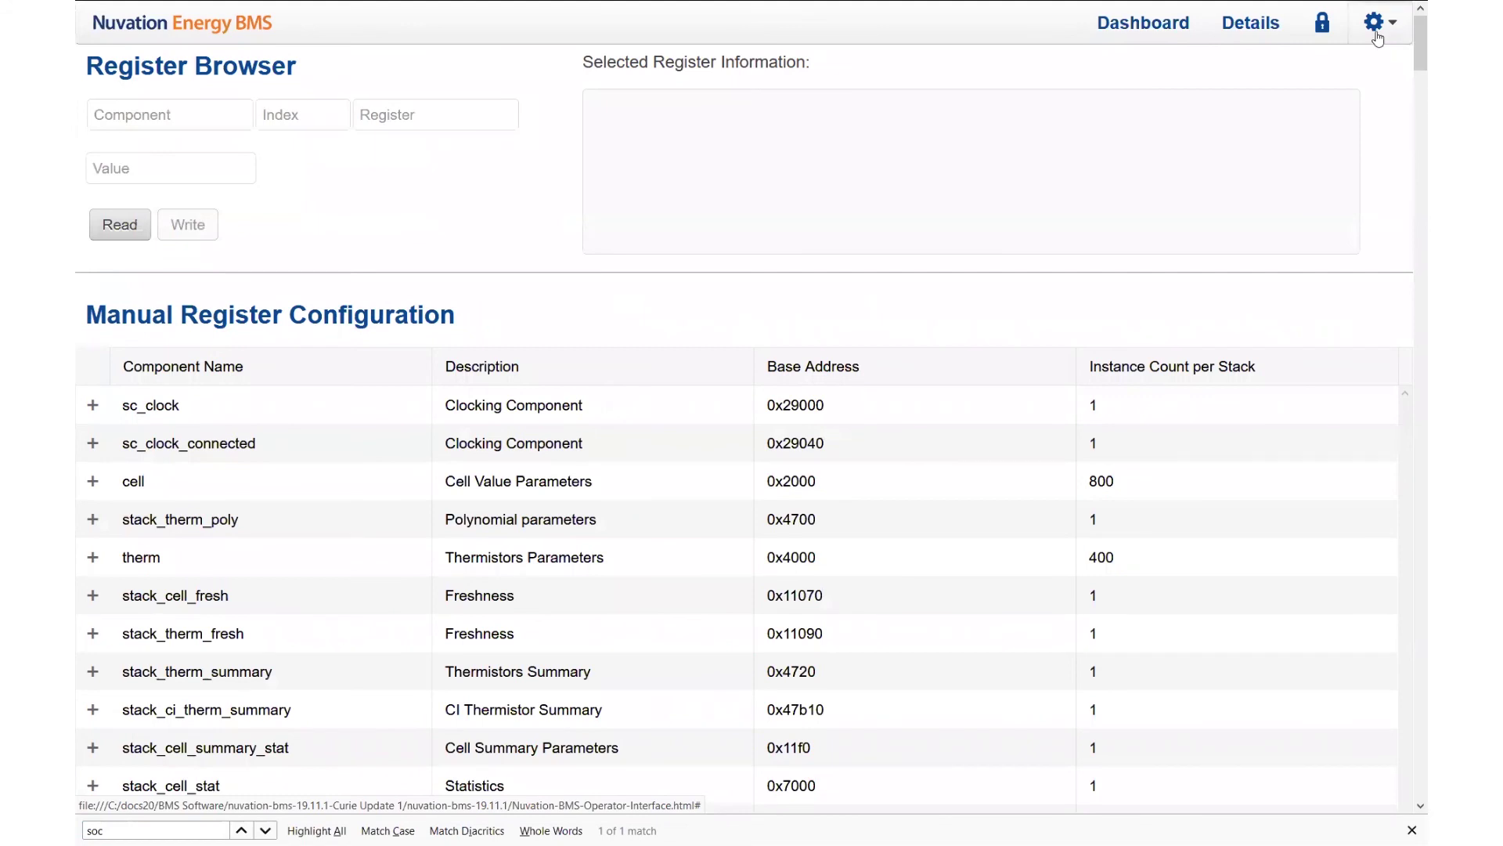
Return to the Dashboard showing 122.632 V, 97 % charge and ALL OK
click(1376, 31)
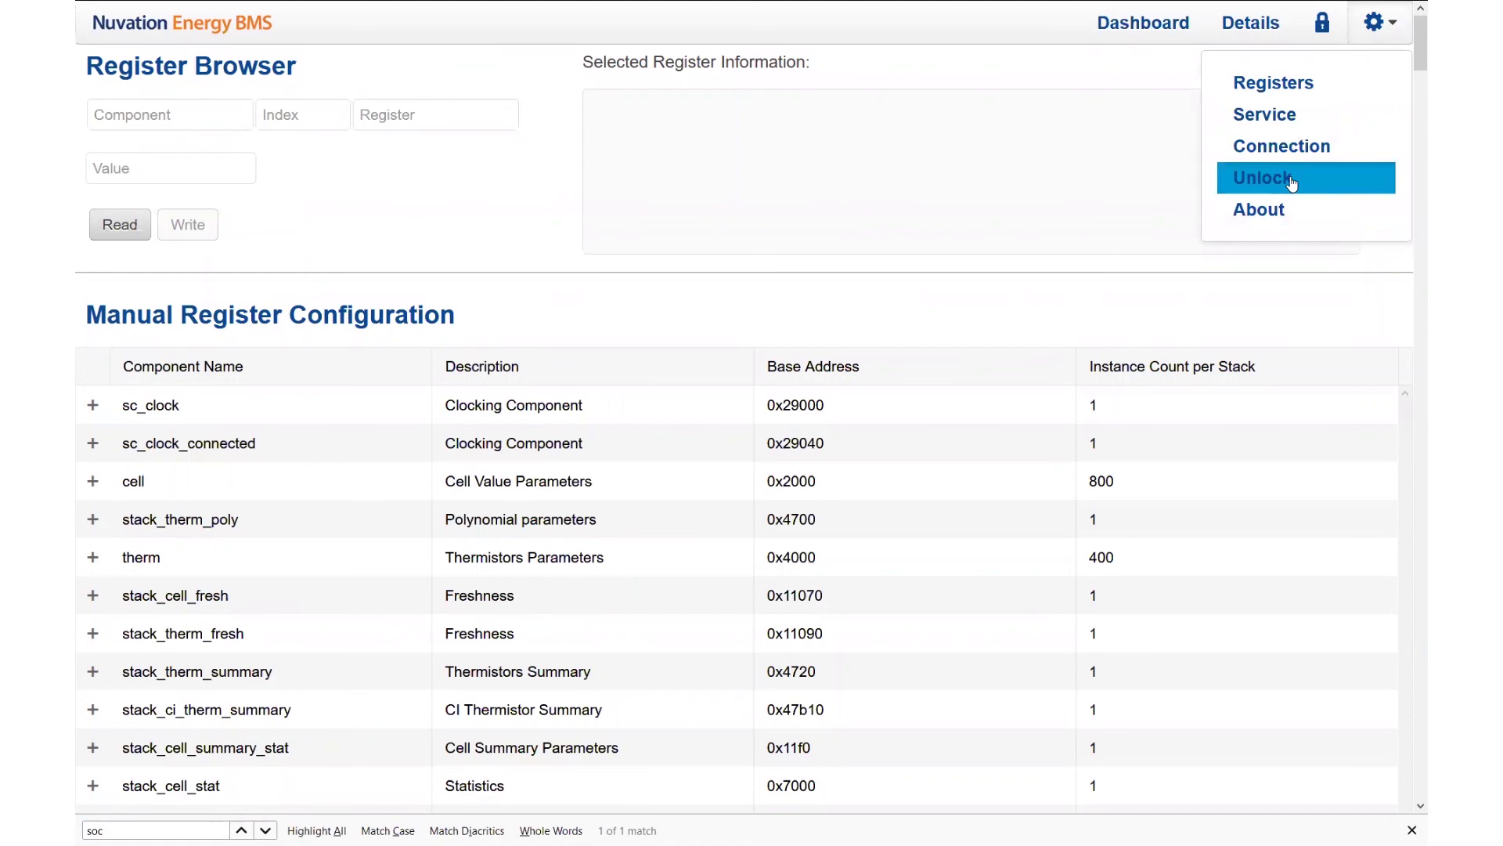
click(1143, 24)
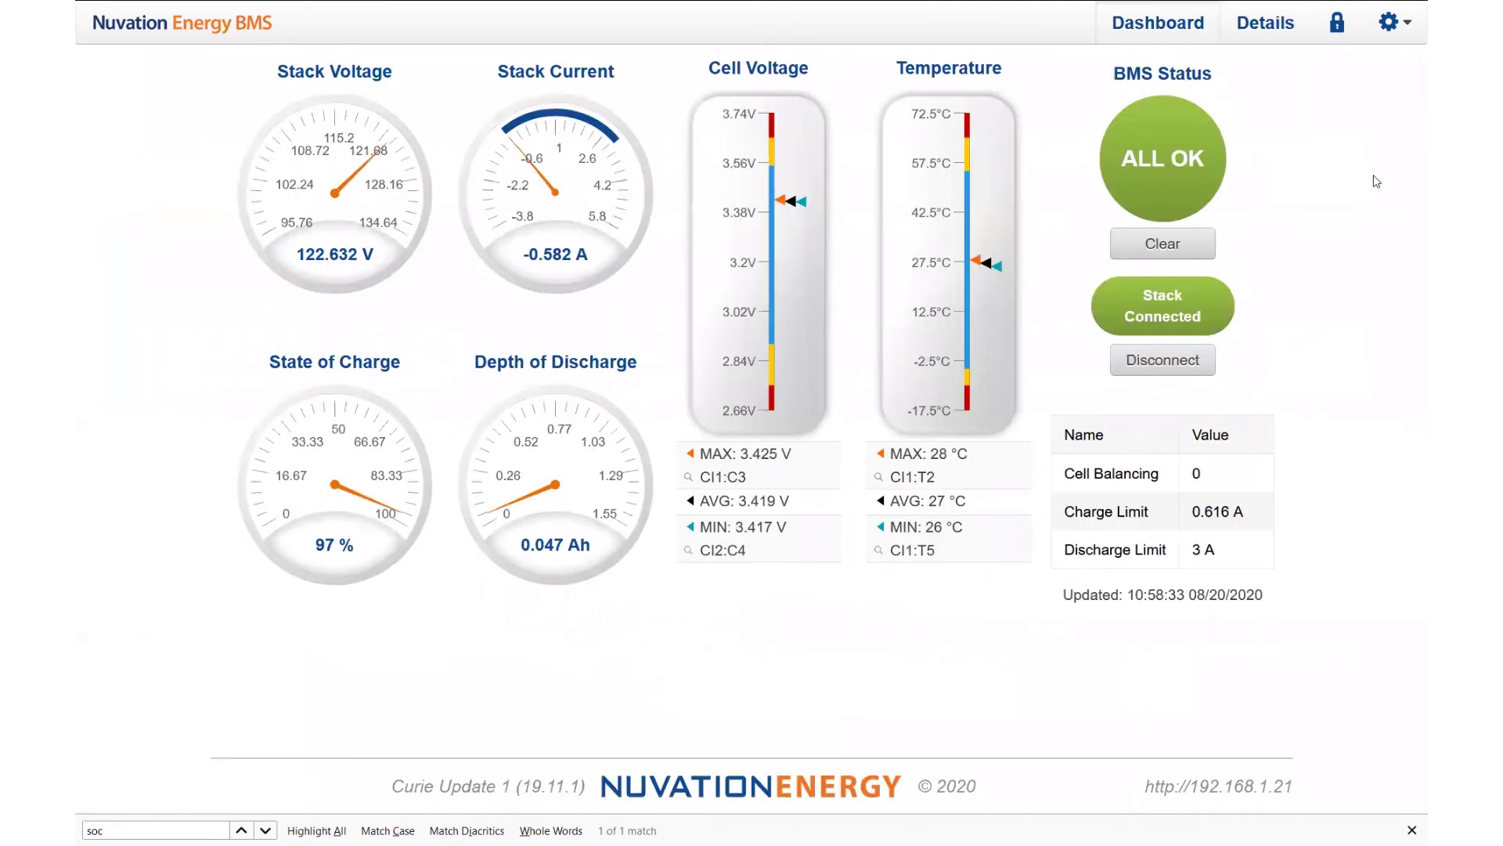